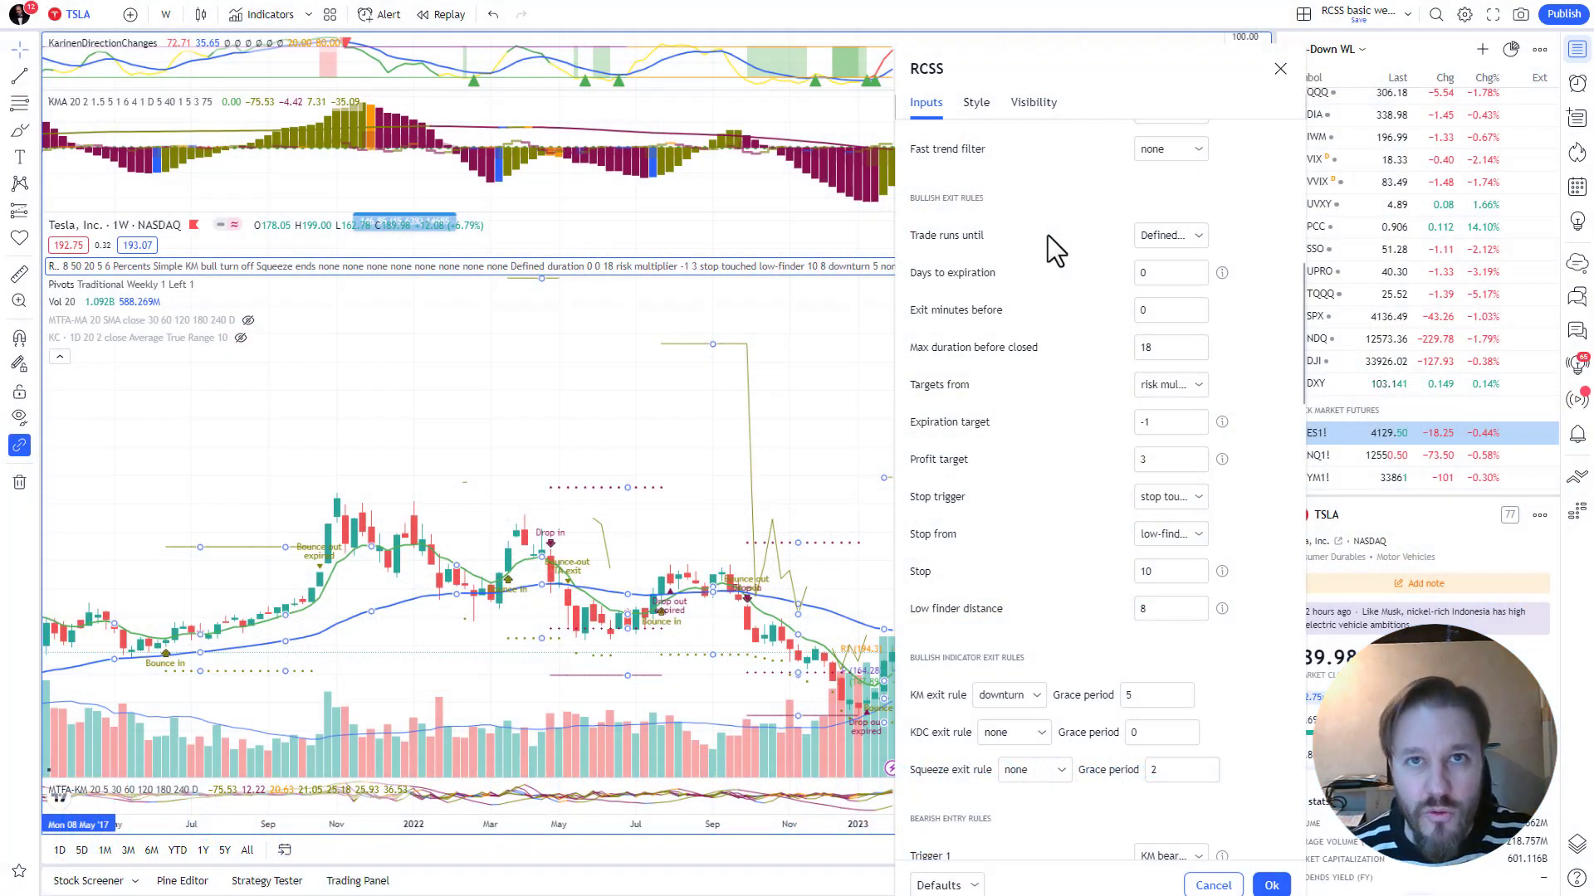
# Scroll through the RCSS Inputs and review the trade-duration choices, leaving Defined duration for now.
pyautogui.scroll(-5, 1034, 307)
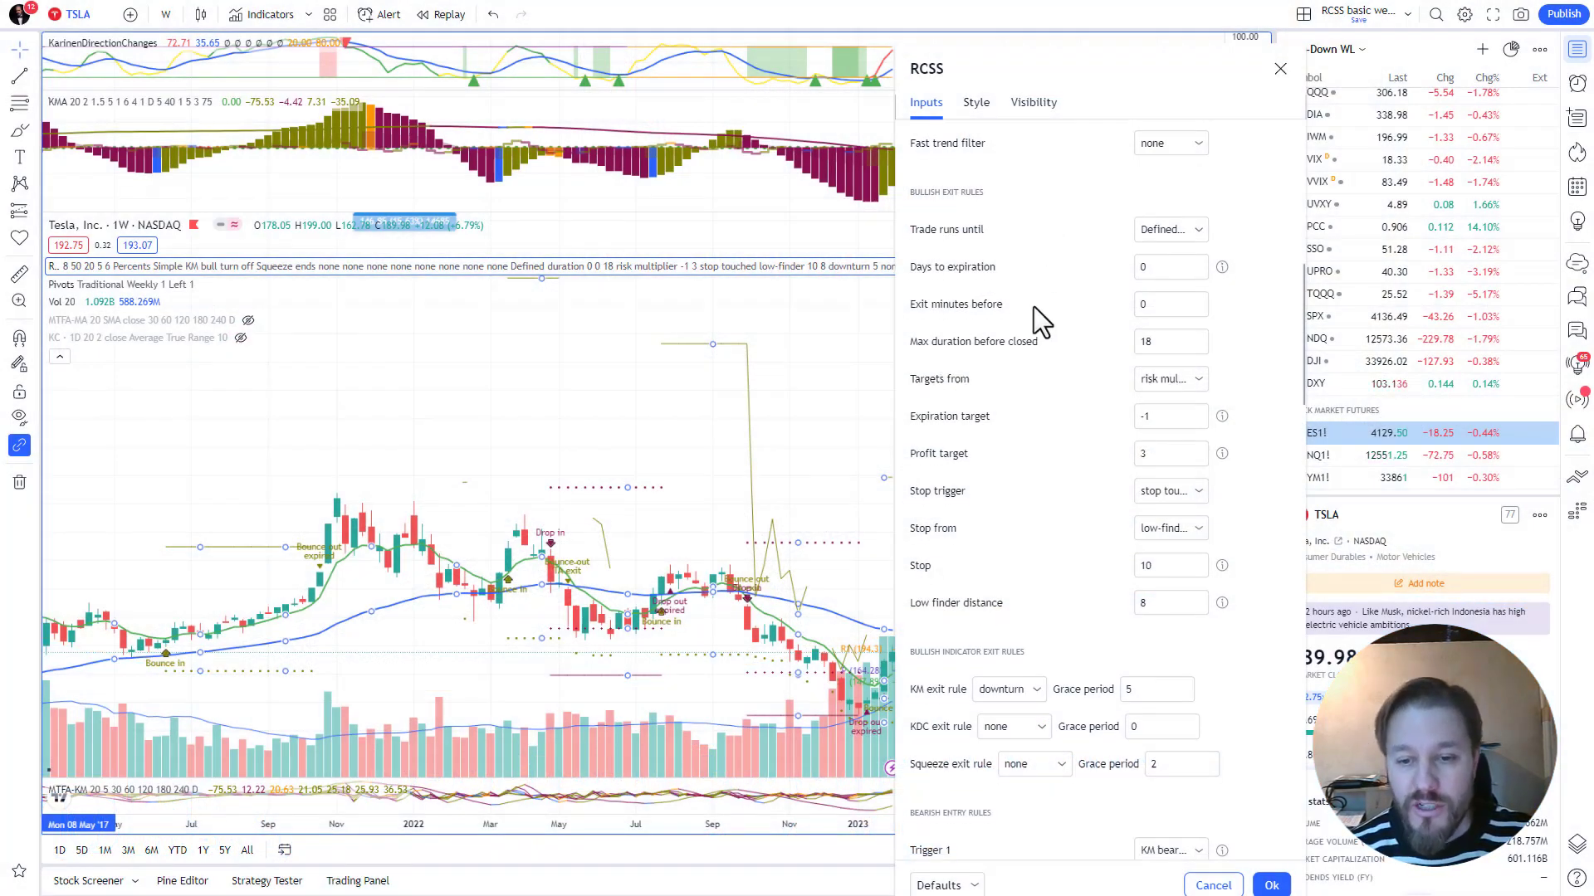
pyautogui.scroll(-4, 1027, 348)
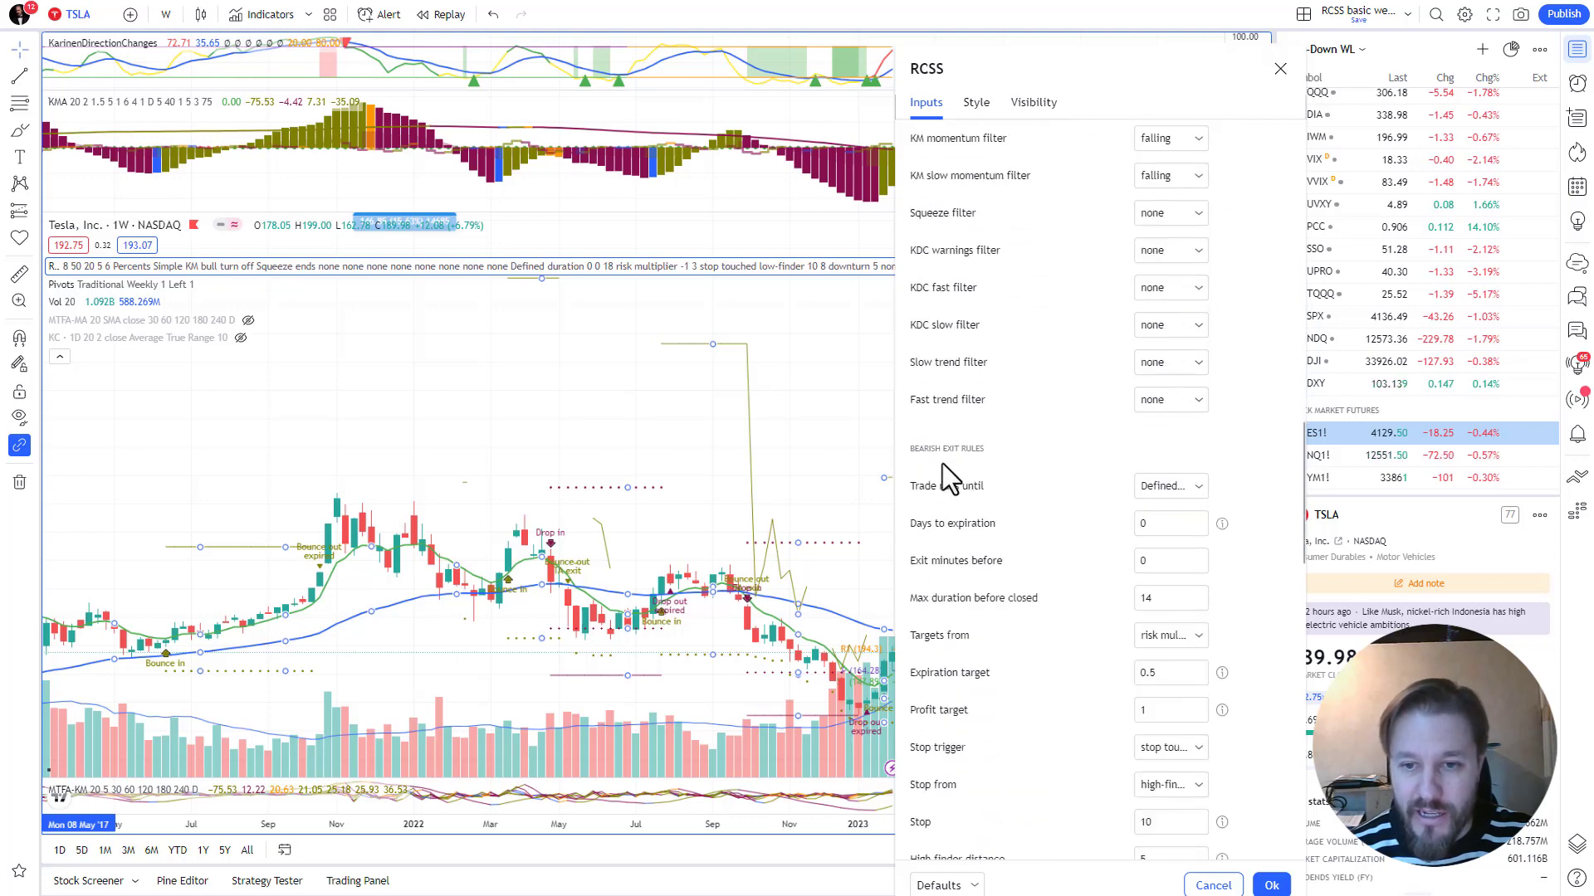
pyautogui.scroll(9, 1021, 454)
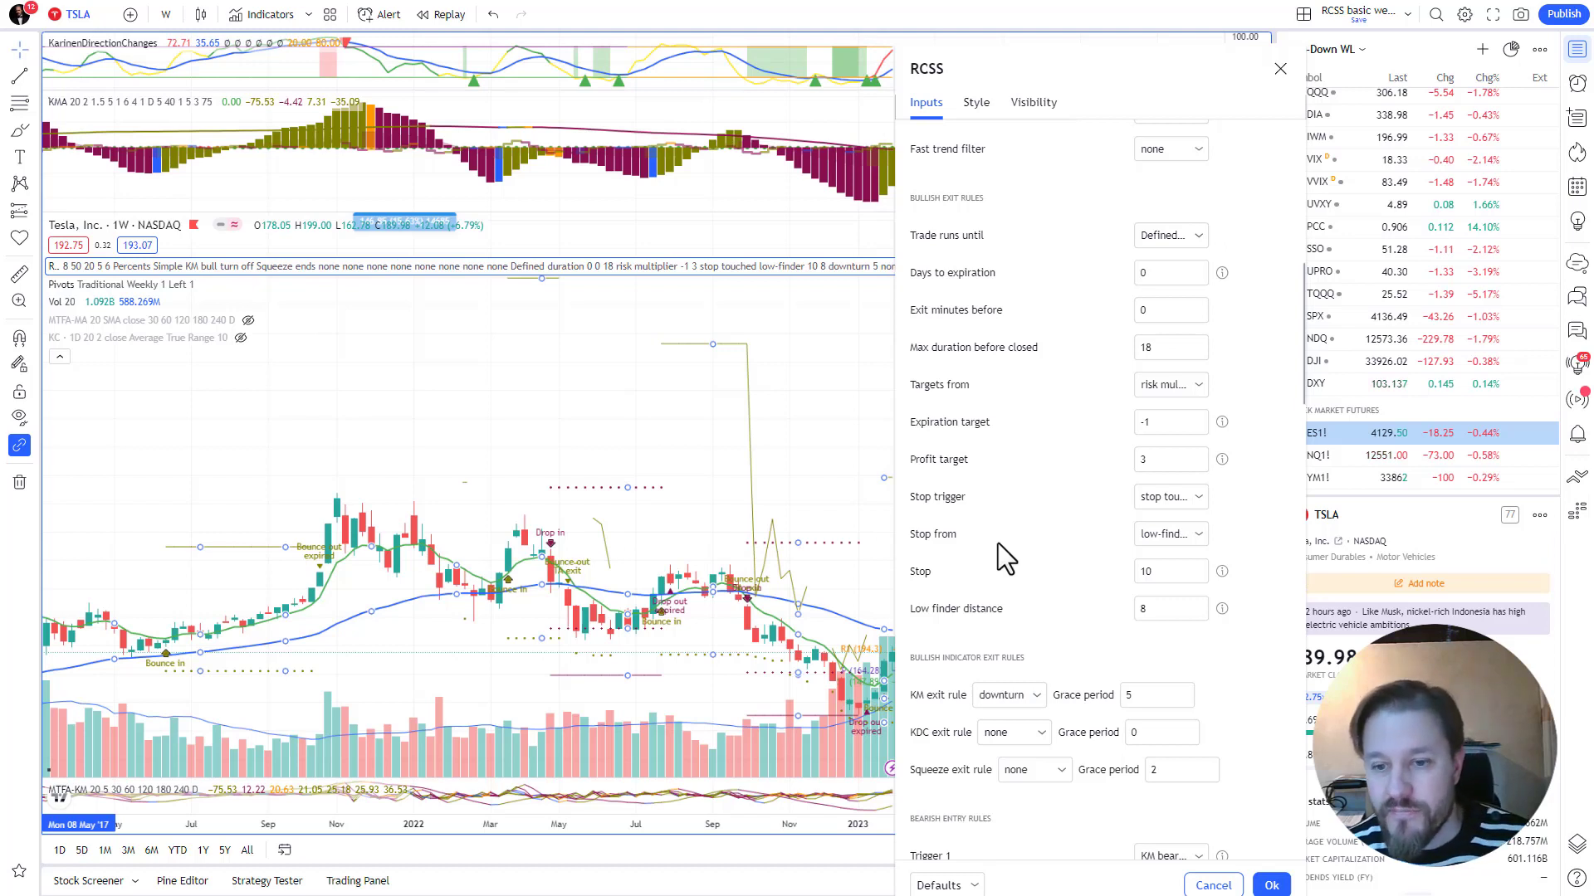
pyautogui.scroll(-1, 1003, 559)
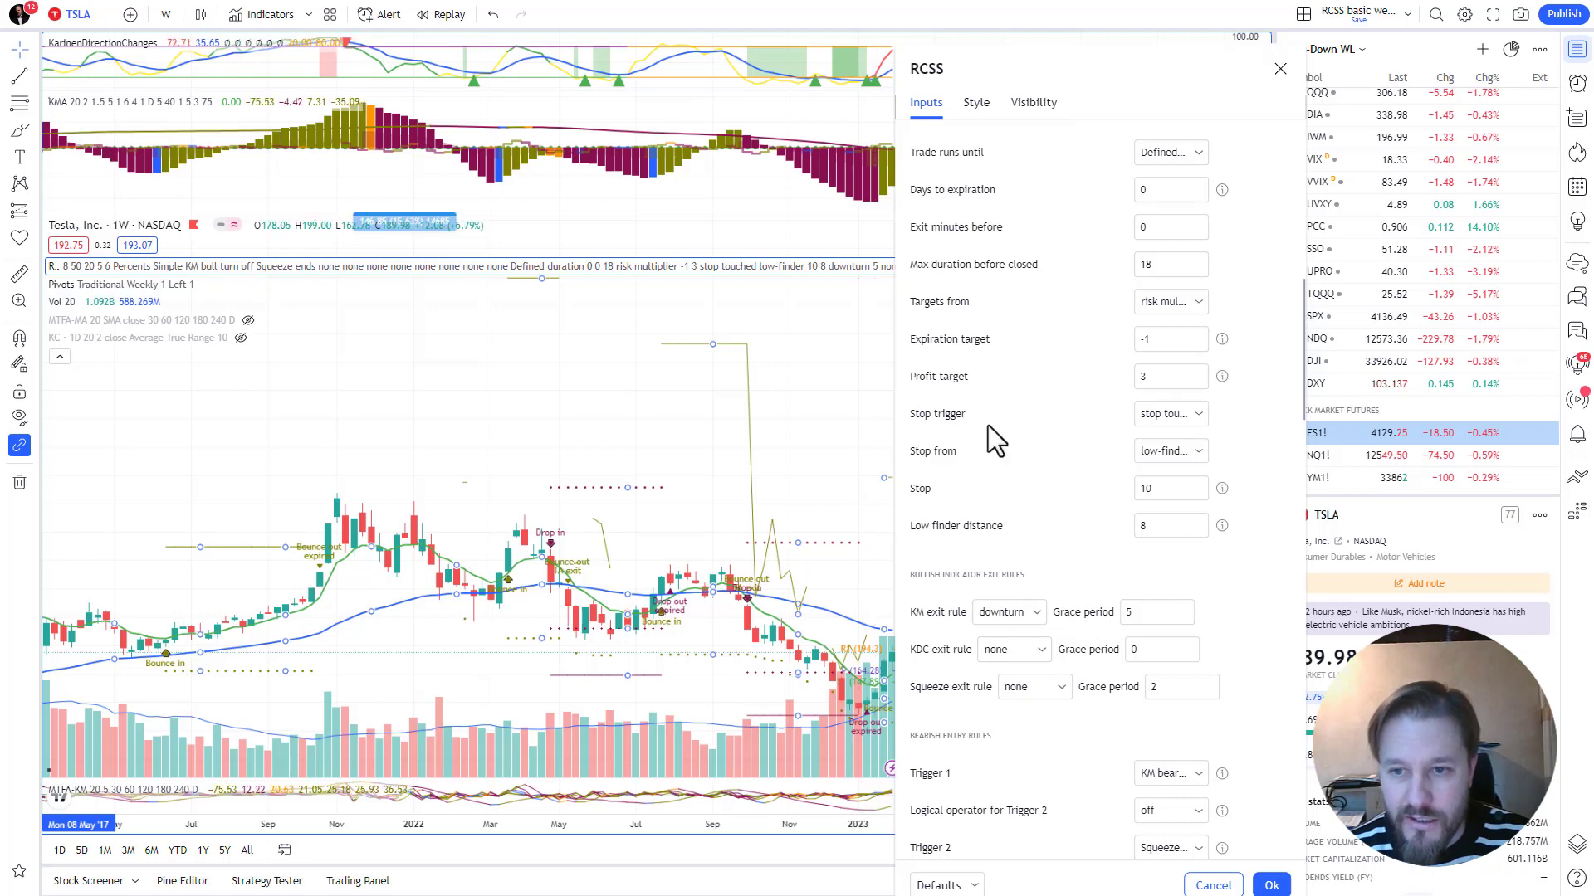
pyautogui.scroll(1, 1137, 582)
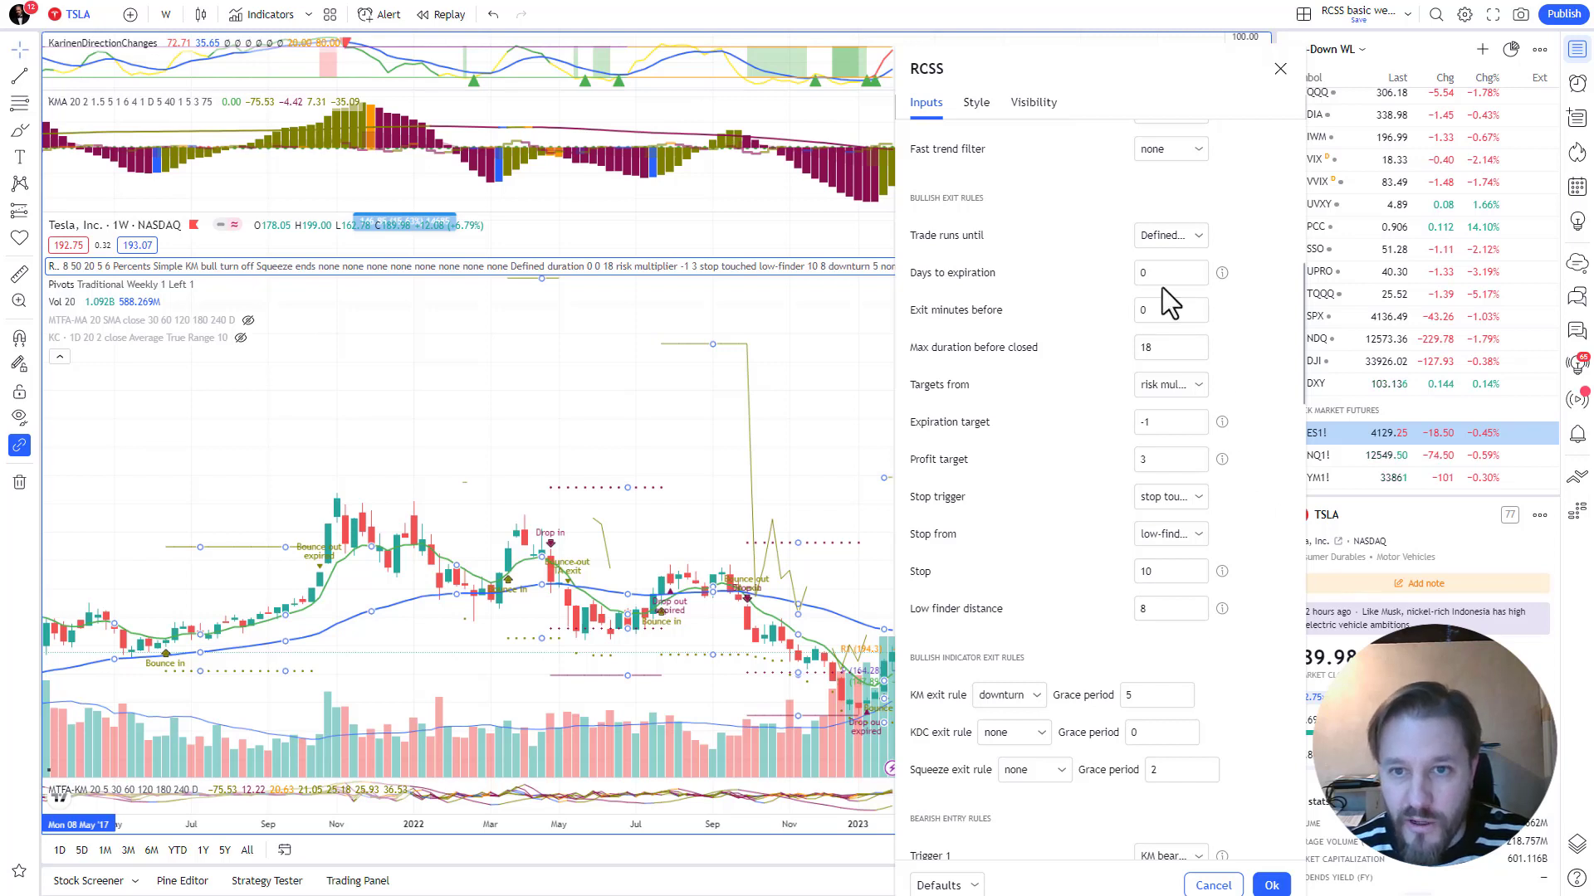
pyautogui.click(1159, 239)
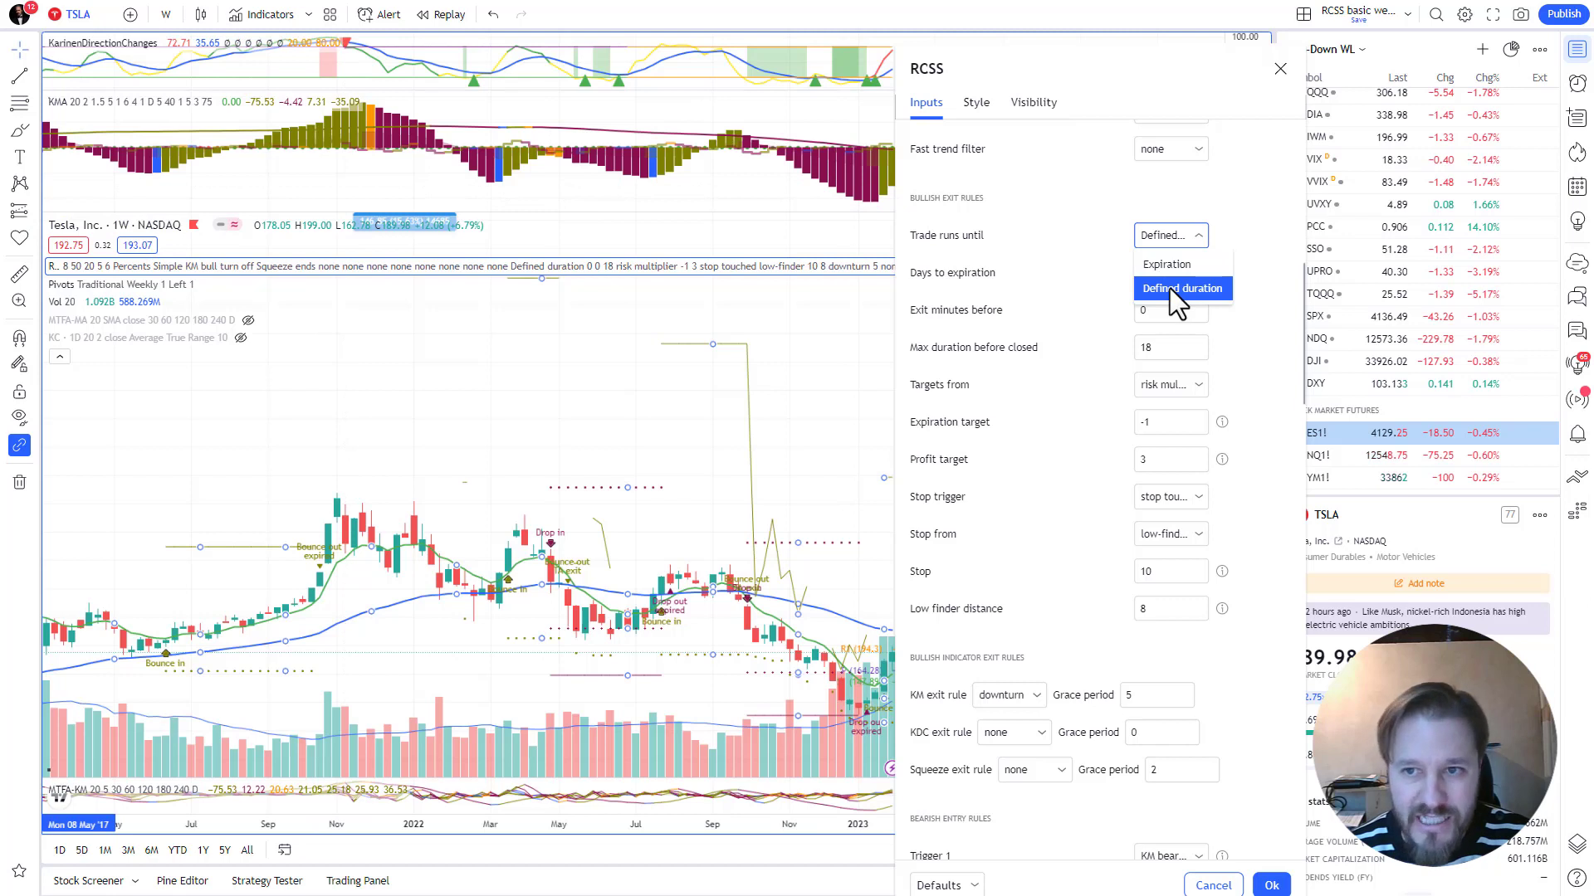
pyautogui.click(1066, 229)
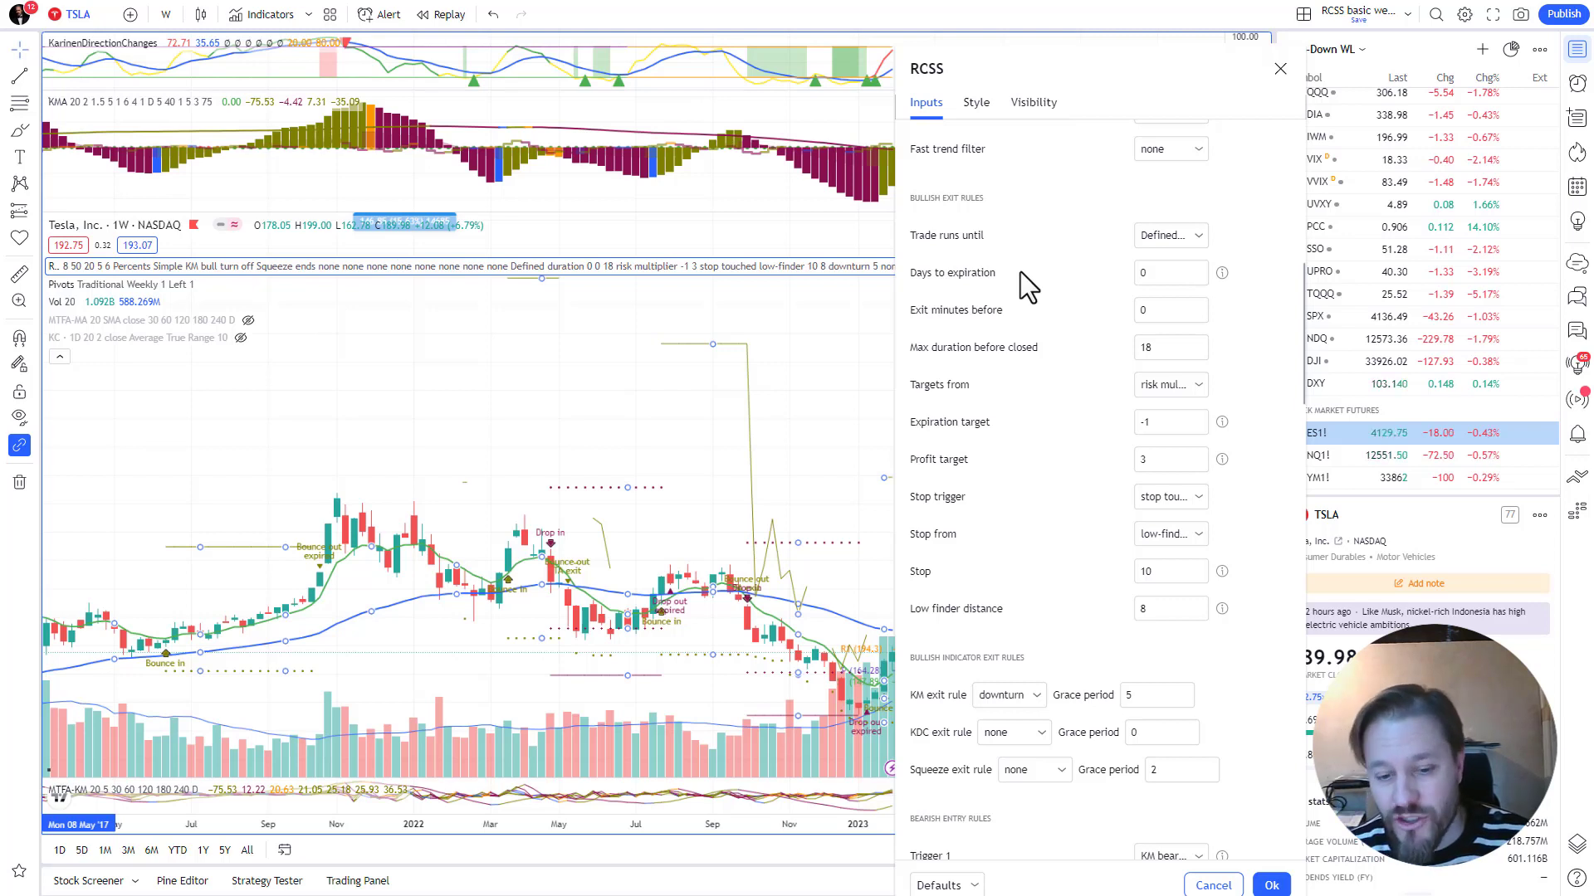
pyautogui.click(1171, 238)
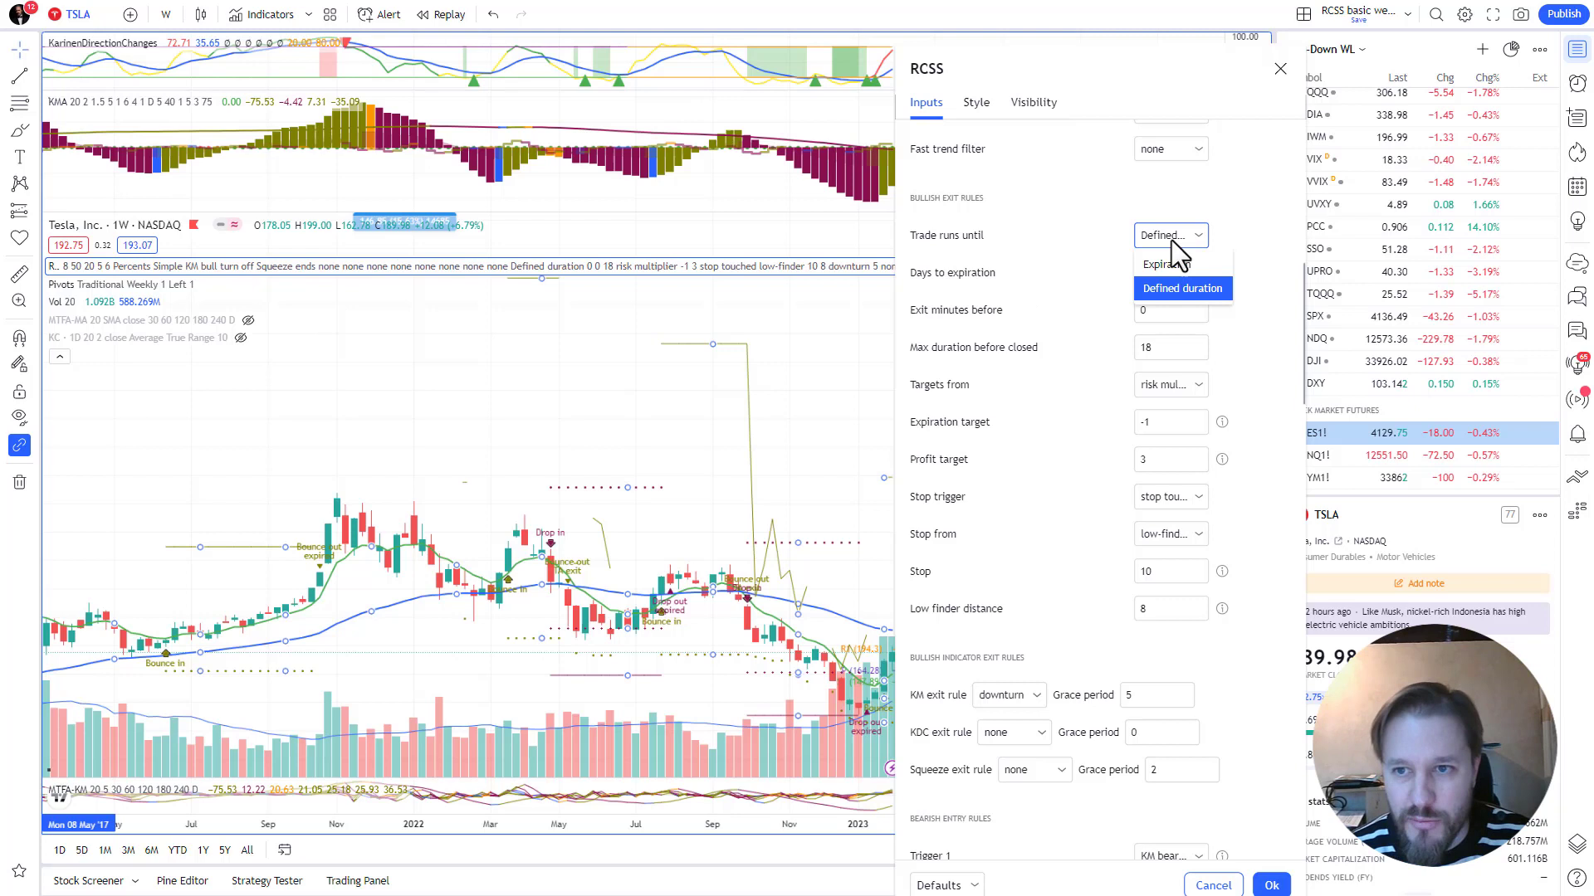
pyautogui.click(1247, 202)
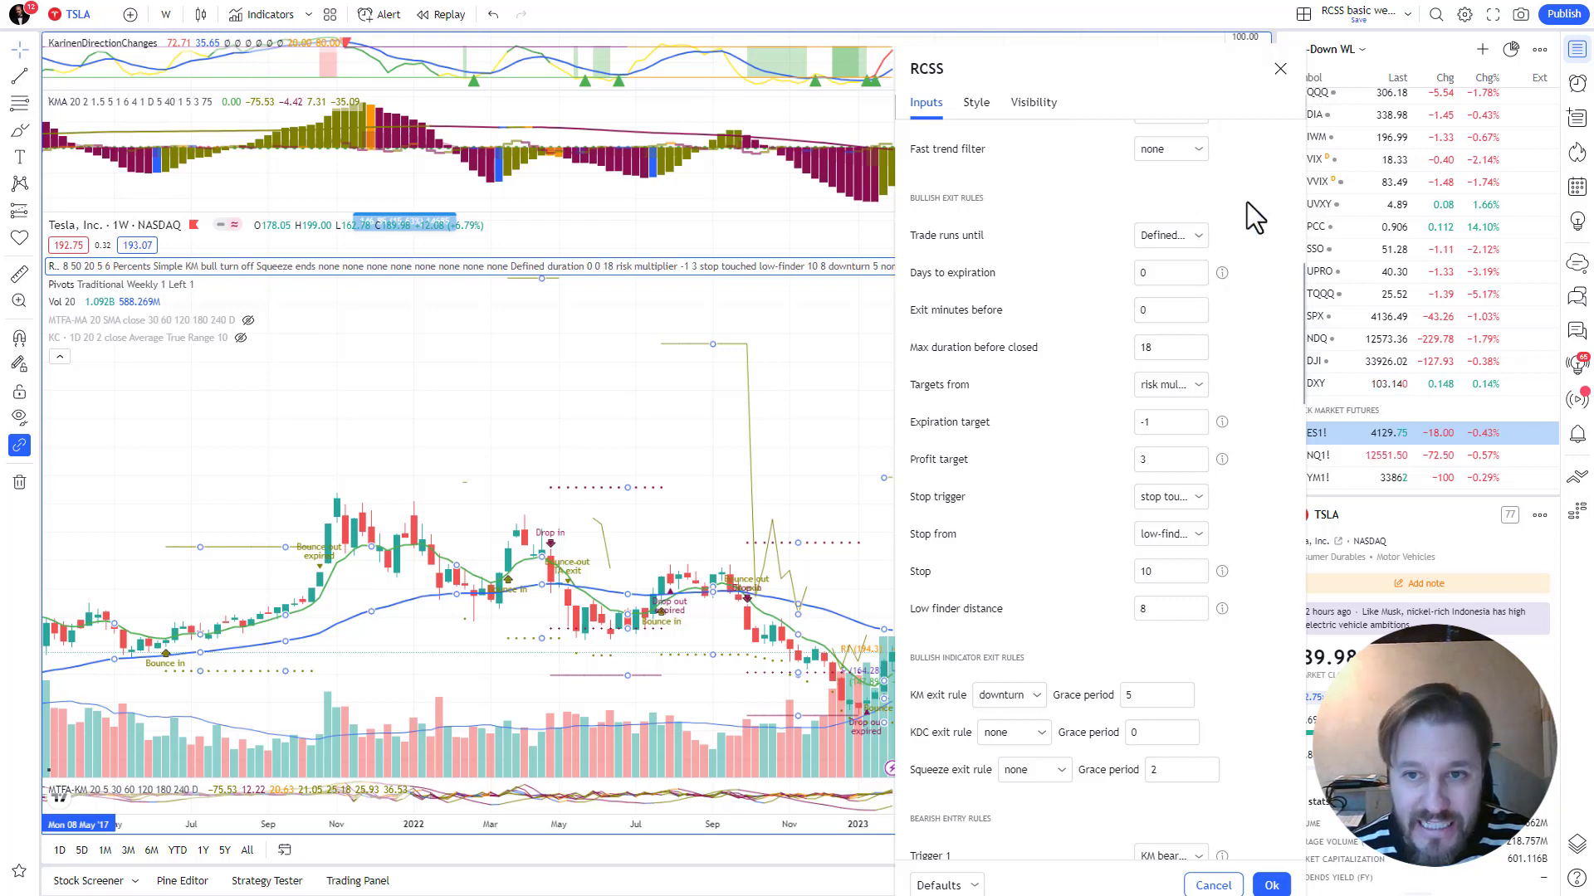
# Set Trade runs until to Expiration and begin entering 10 days to expiration.
pyautogui.click(1167, 239)
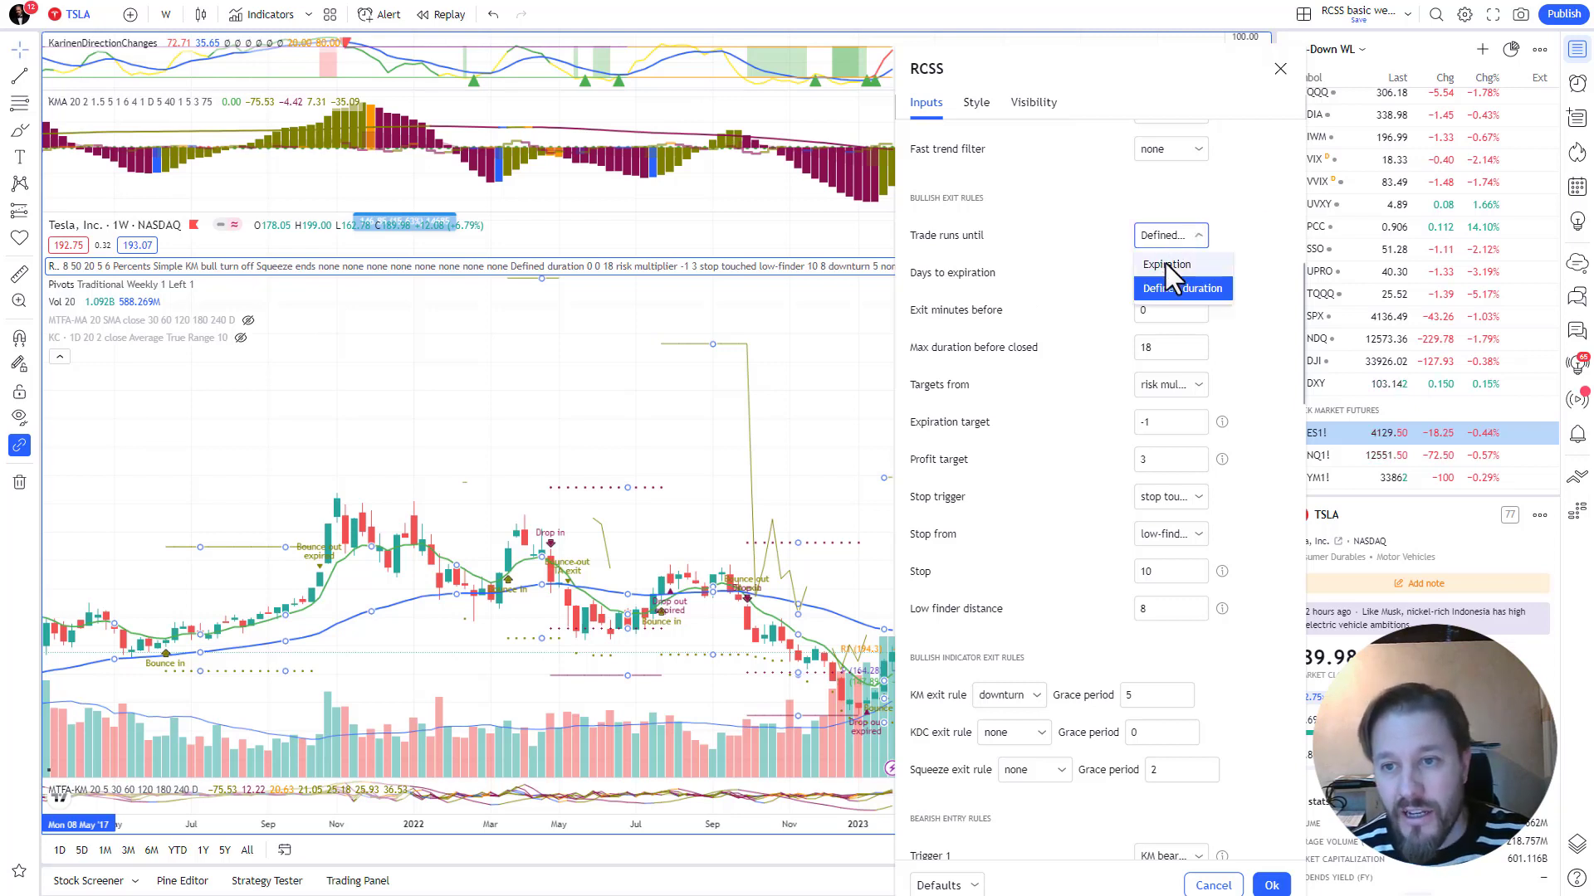
pyautogui.click(1166, 265)
pyautogui.click(1140, 280)
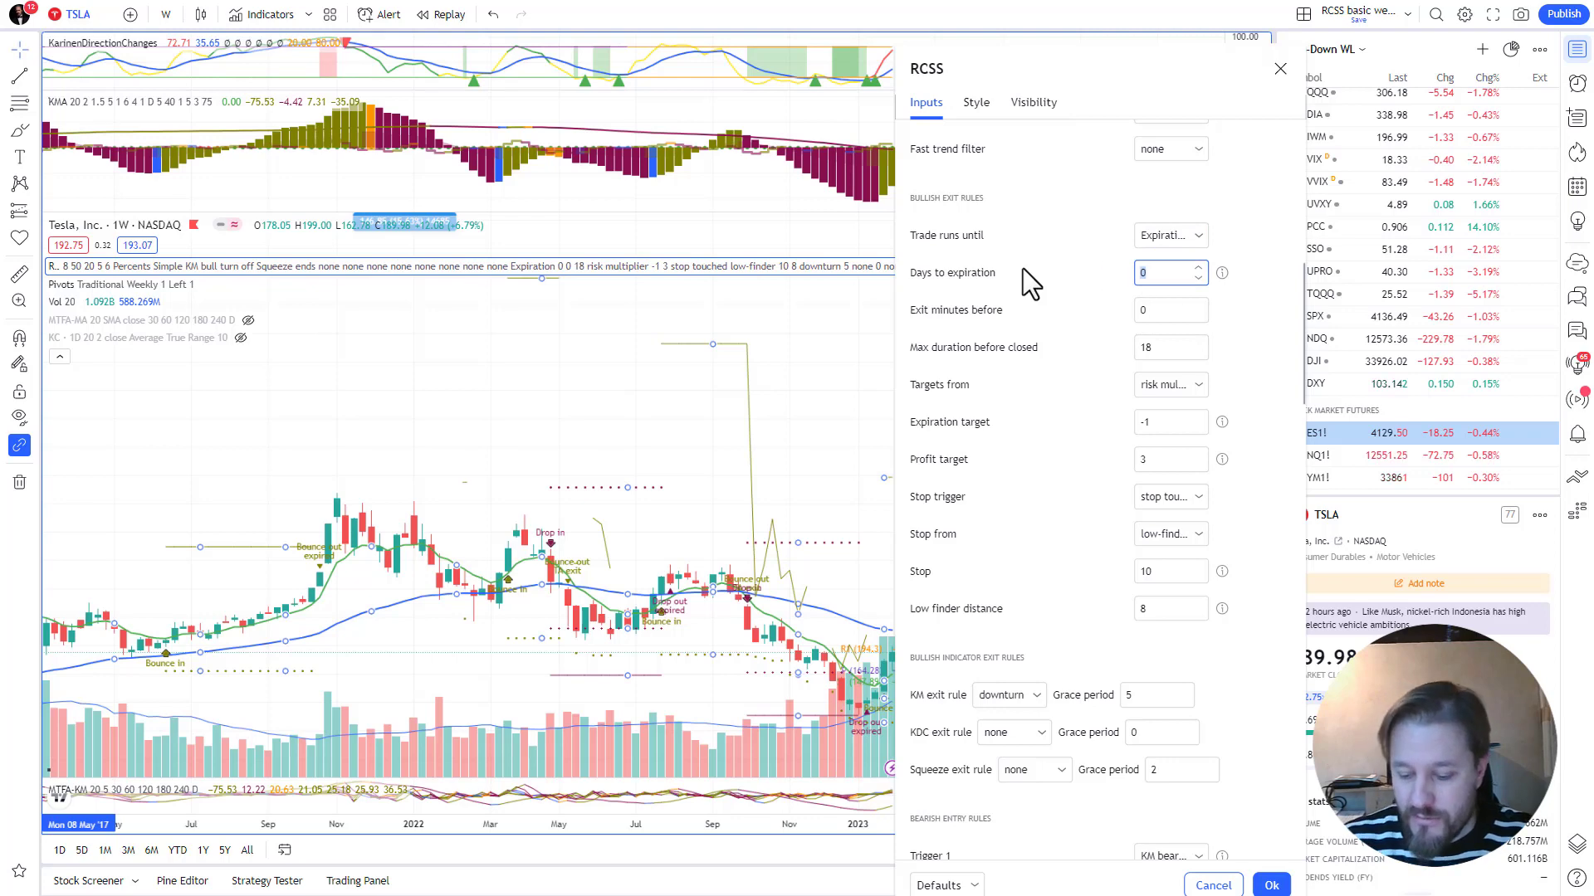
pyautogui.write('1')
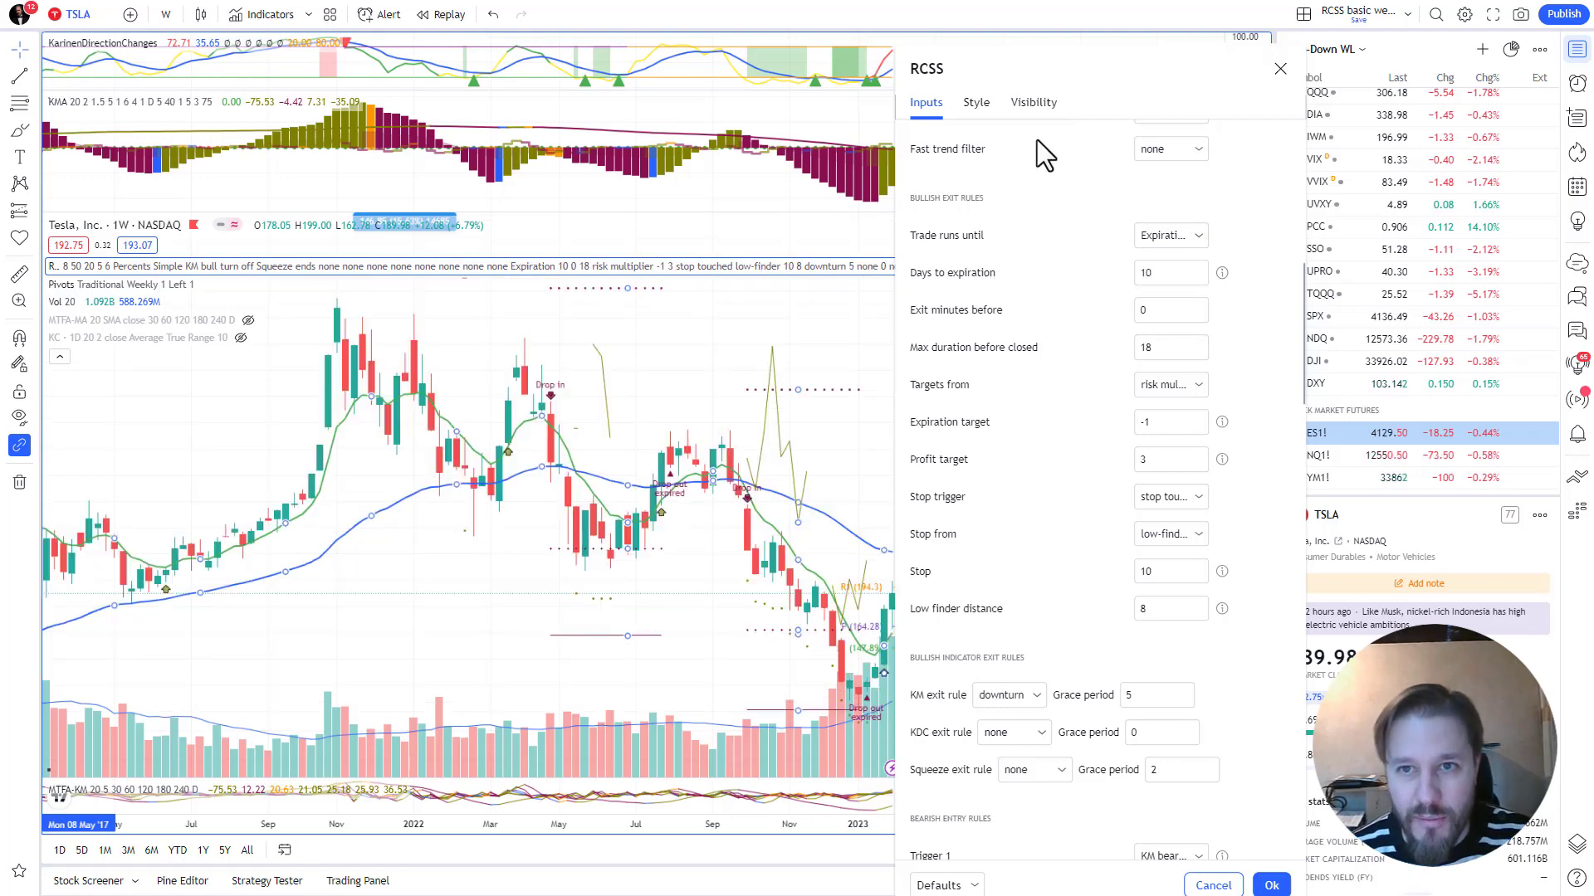
# Change Days to expiration to 180 and shift the dialog left to reveal the bounce results table.
pyautogui.moveTo(1073, 73); pyautogui.dragTo(440, 68)
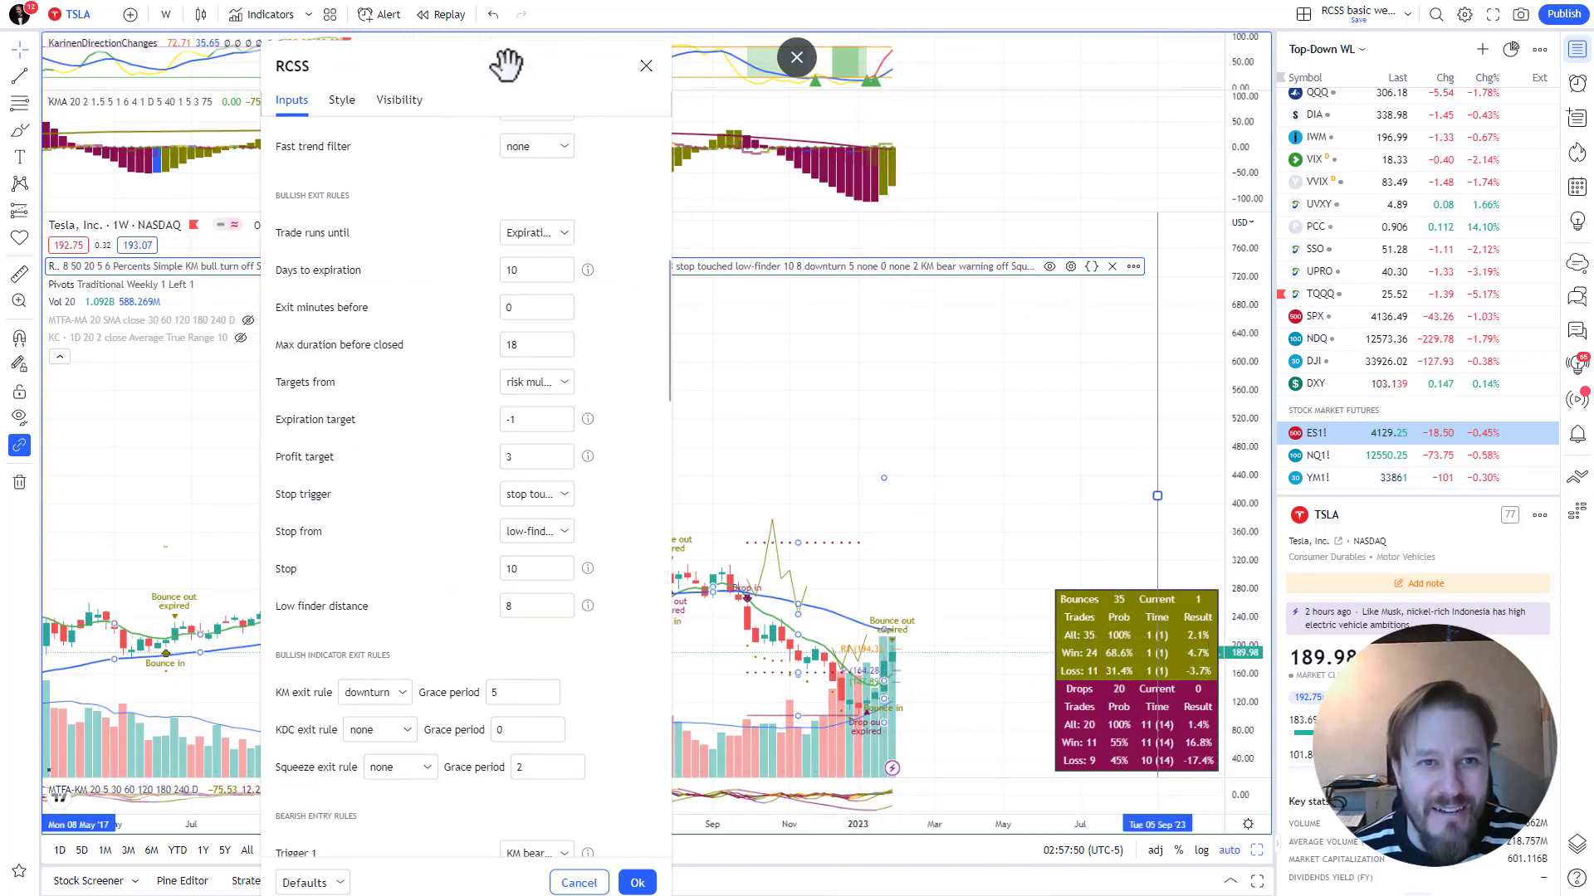
pyautogui.moveTo(510, 65); pyautogui.dragTo(1004, 60)
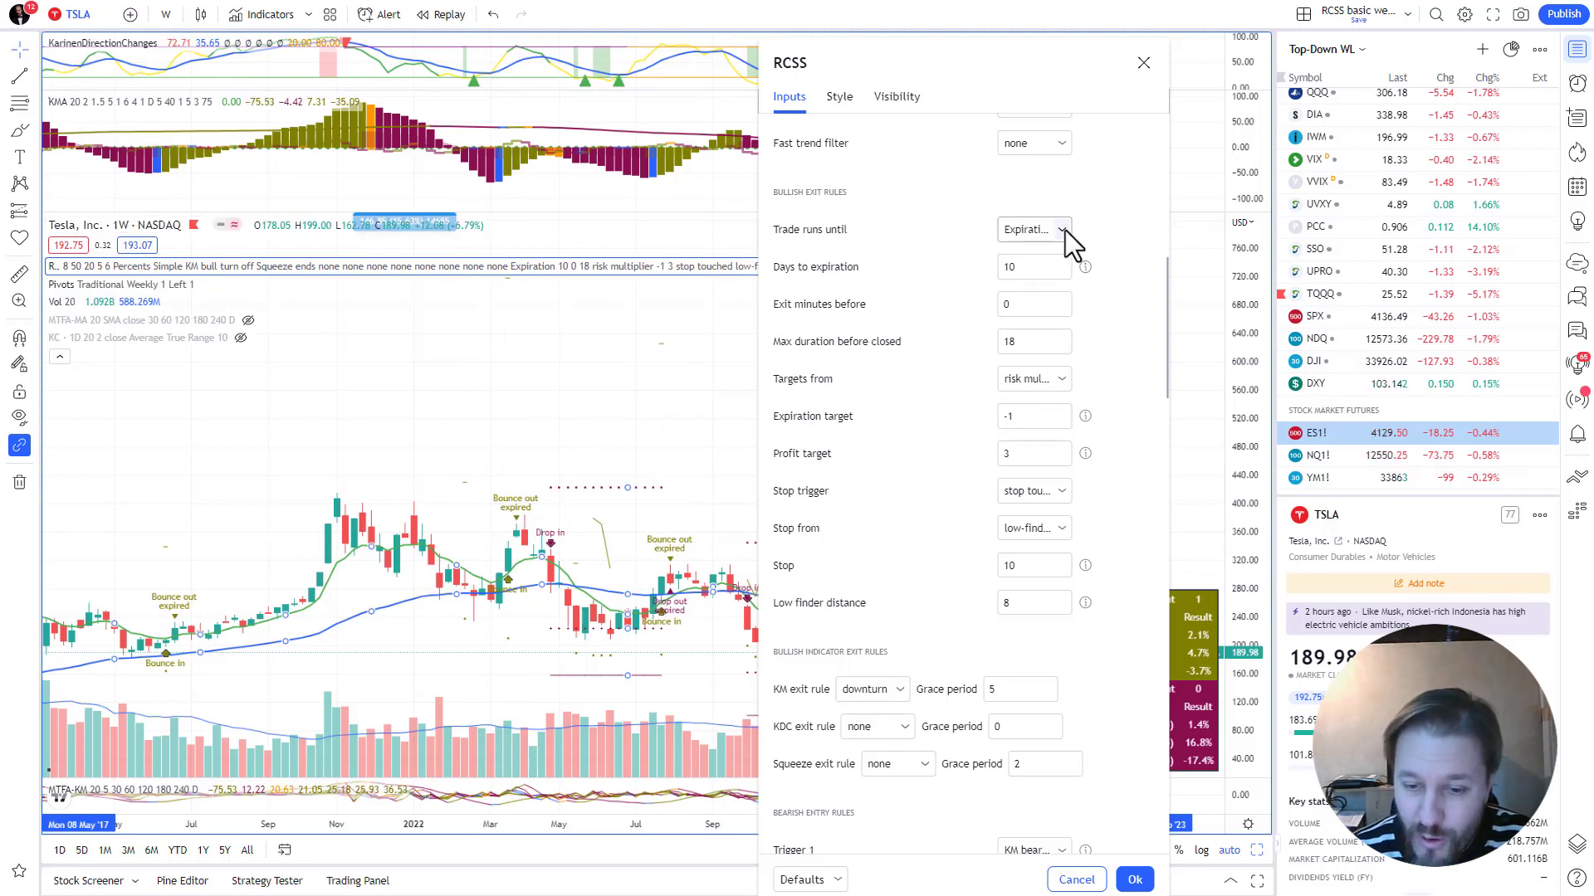
pyautogui.moveTo(1045, 268); pyautogui.dragTo(975, 265)
pyautogui.write('180')
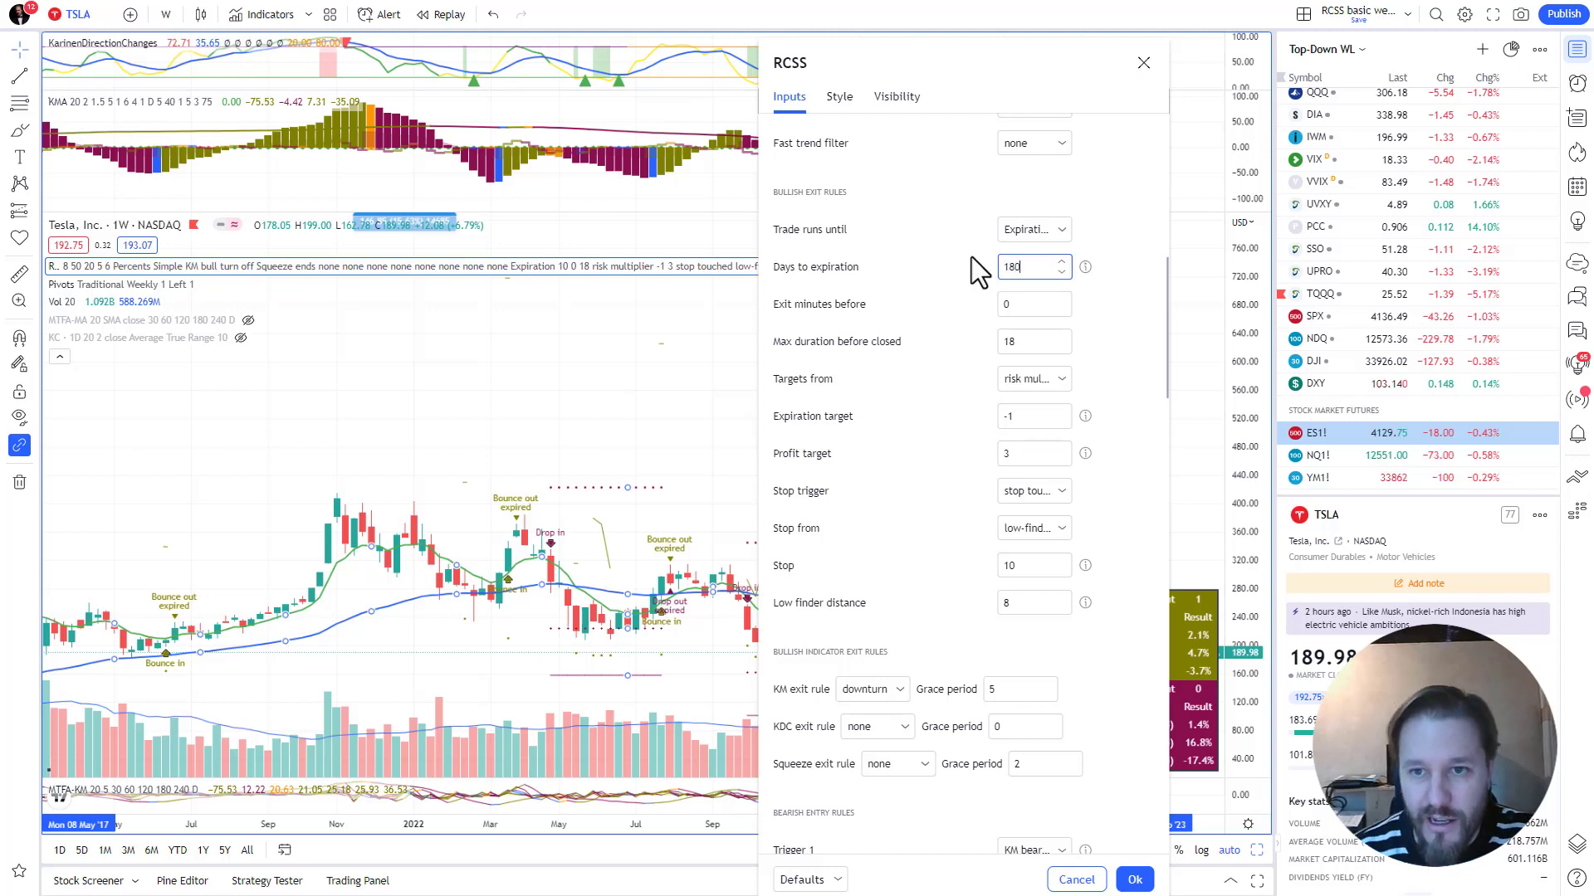
pyautogui.press('Return')
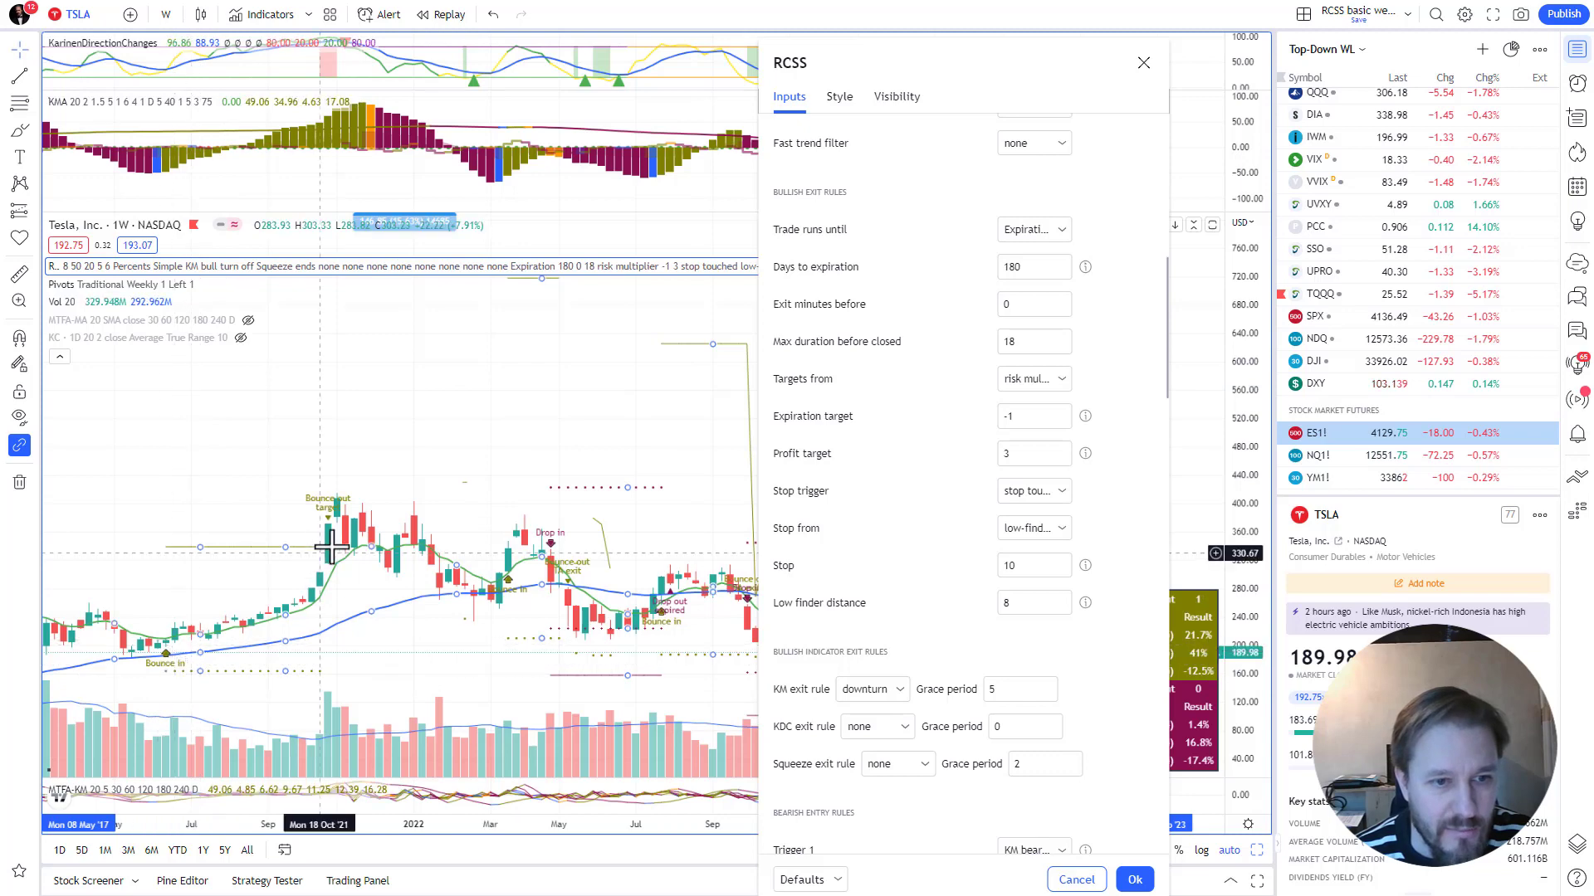
pyautogui.moveTo(1019, 62); pyautogui.dragTo(705, 54)
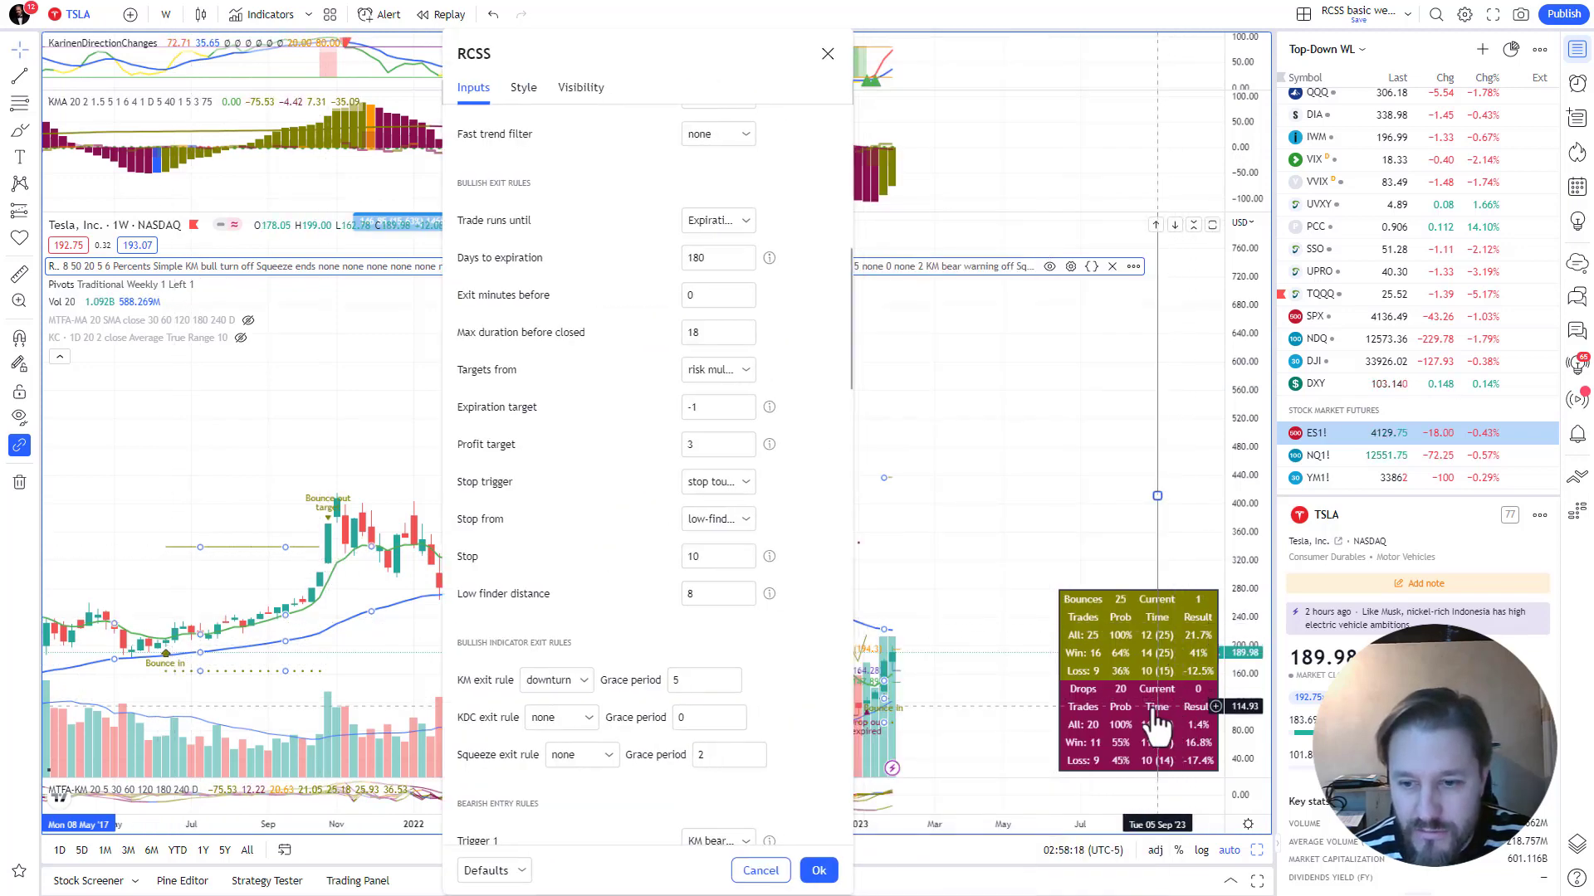
# Switch Trade runs until back to Defined duration, trying 18 as the days value.
pyautogui.click(734, 222)
pyautogui.click(741, 274)
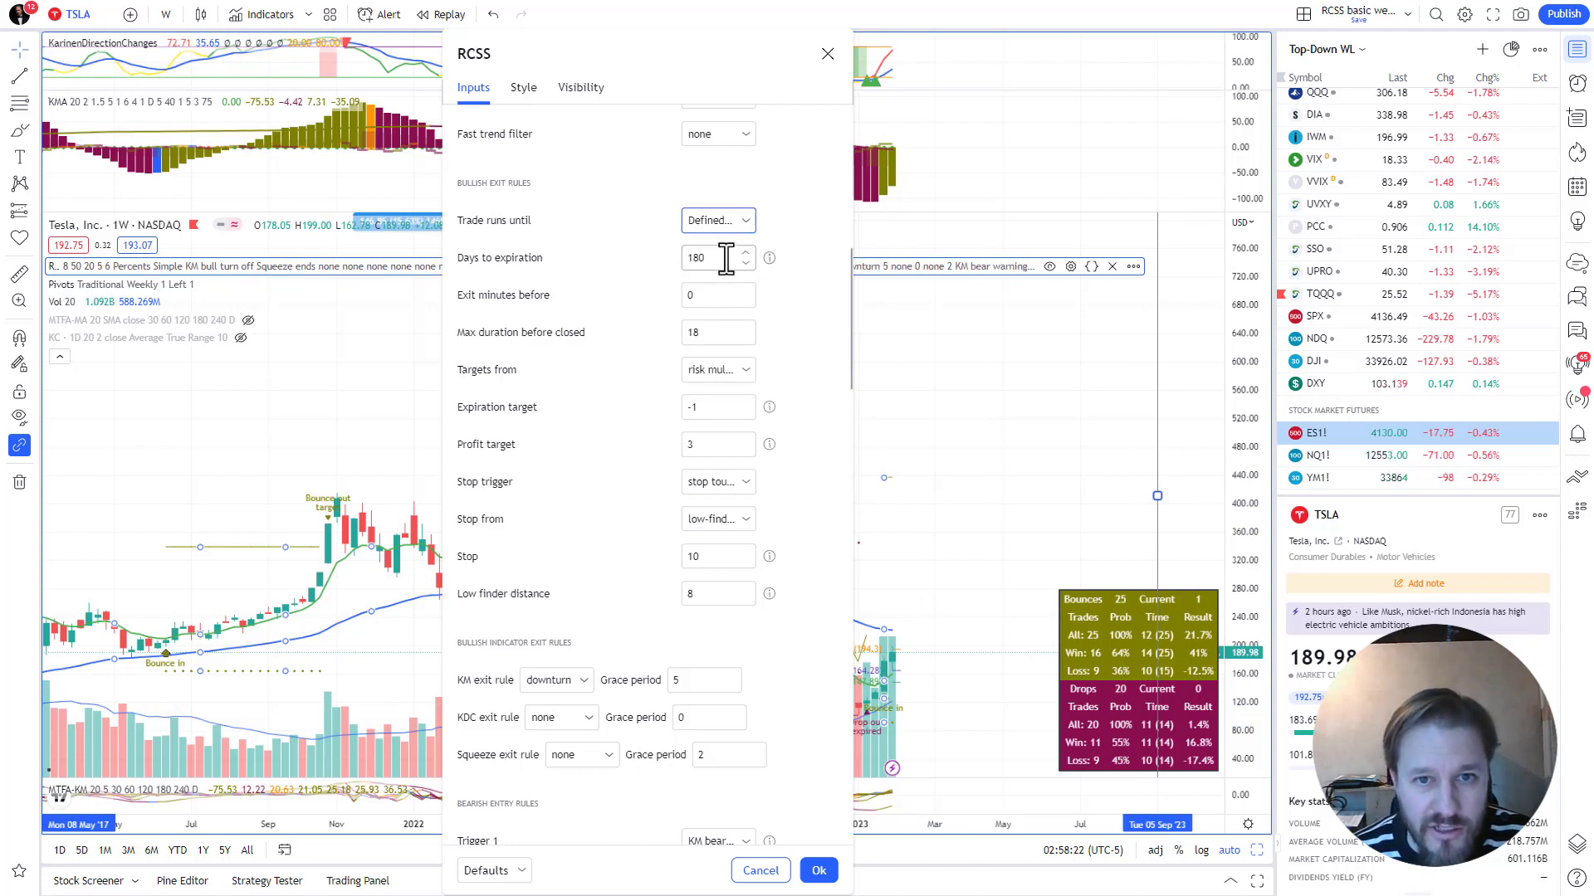
pyautogui.doubleClick(721, 258)
pyautogui.write('18')
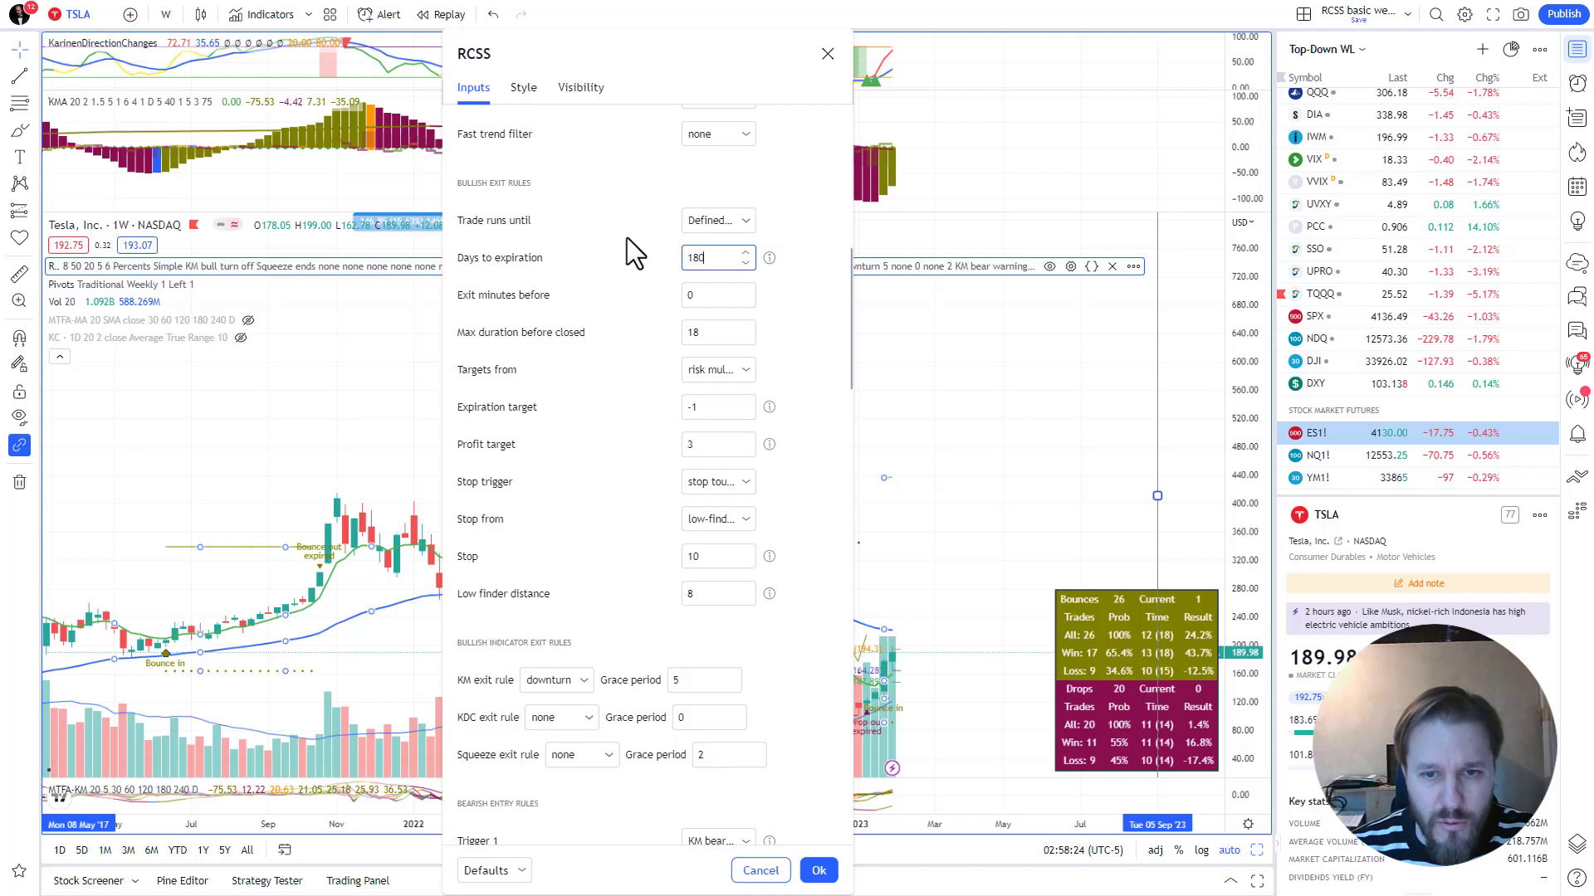
pyautogui.click(626, 239)
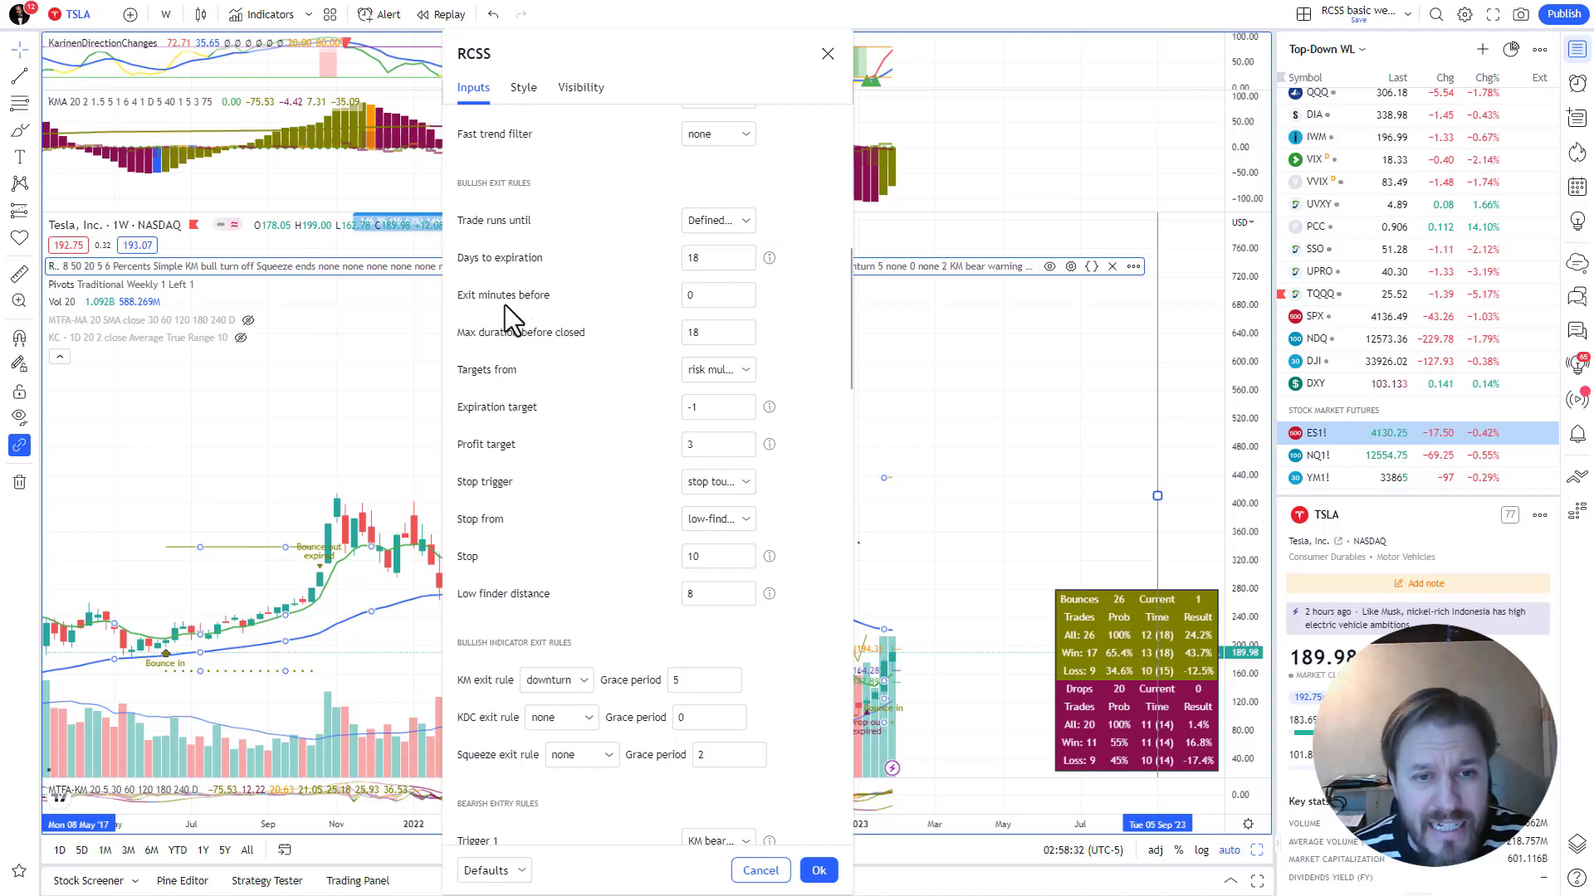
# Clear Exit minutes before back to 0 and restore Days to expiration to 180.
pyautogui.click(729, 297)
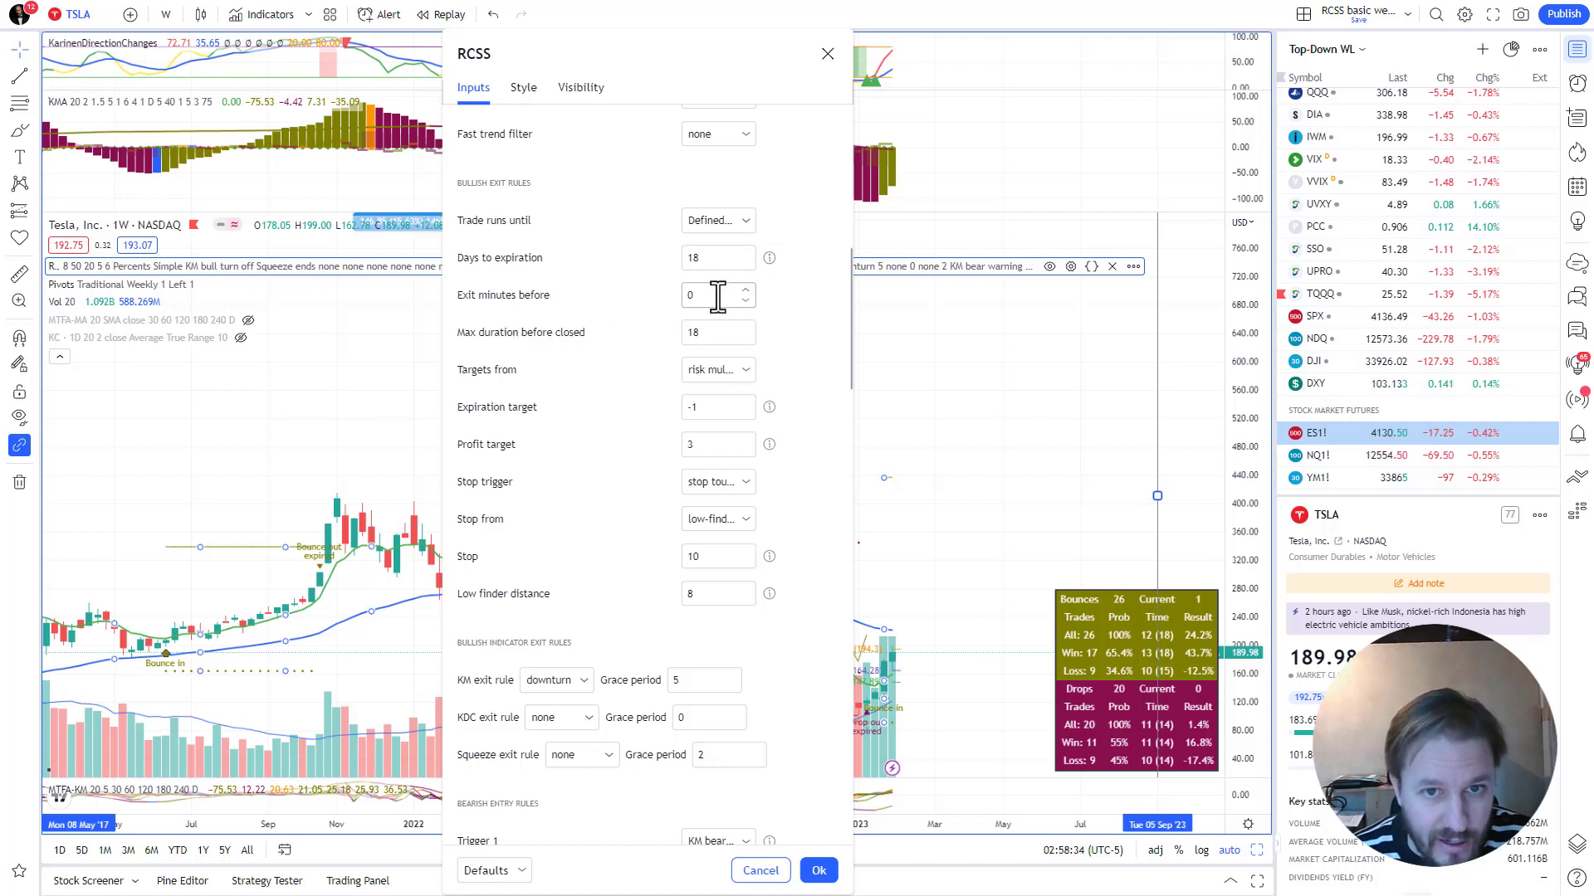
pyautogui.press('BackSpace')
pyautogui.click(669, 288)
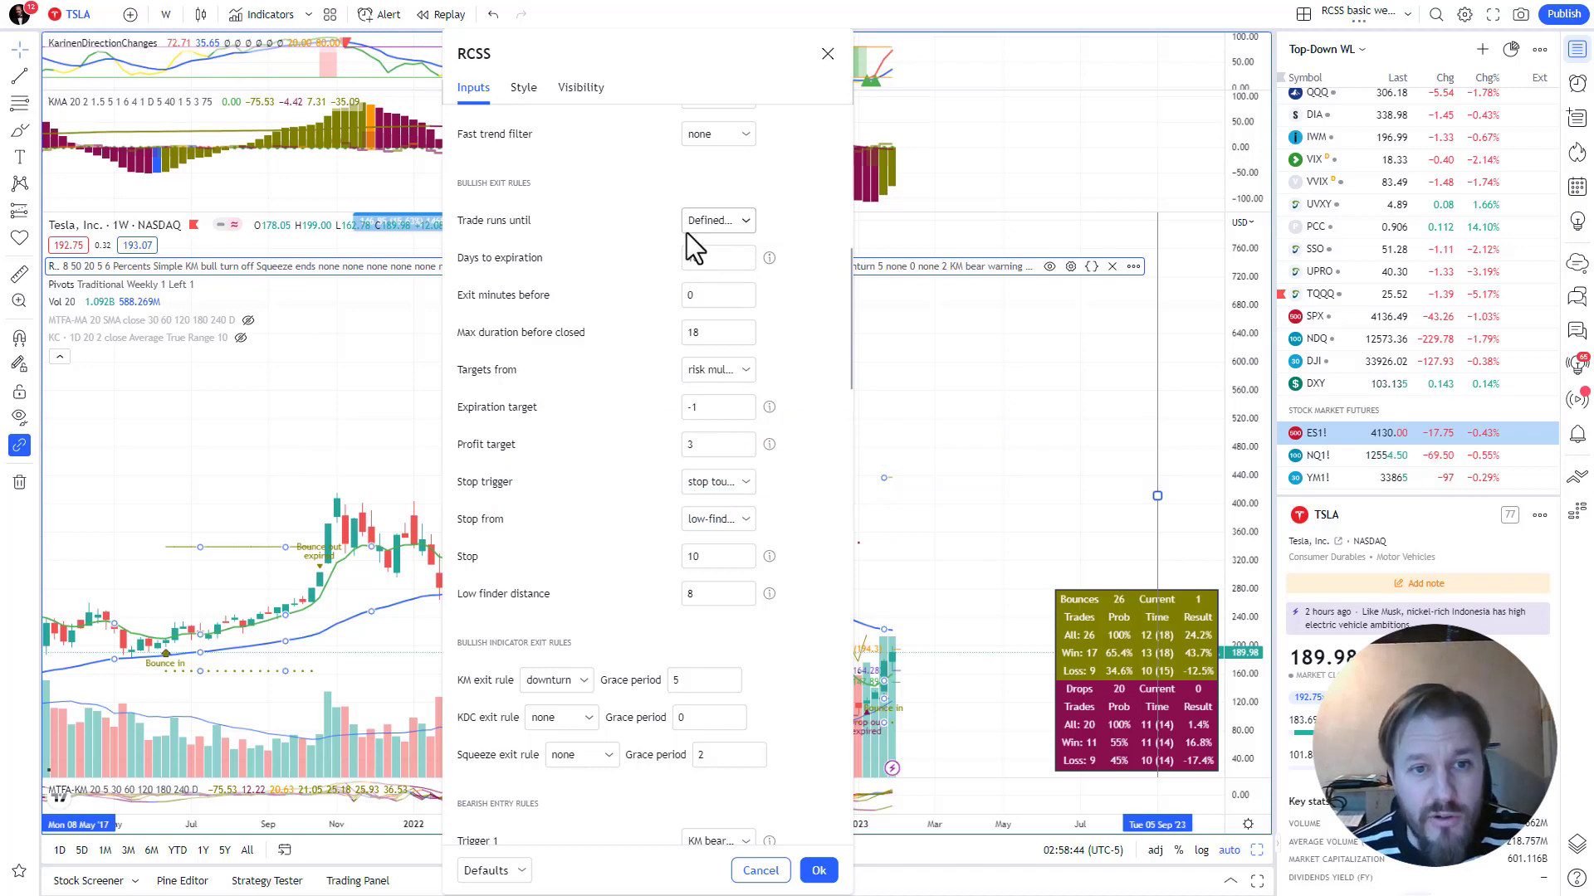
pyautogui.click(724, 268)
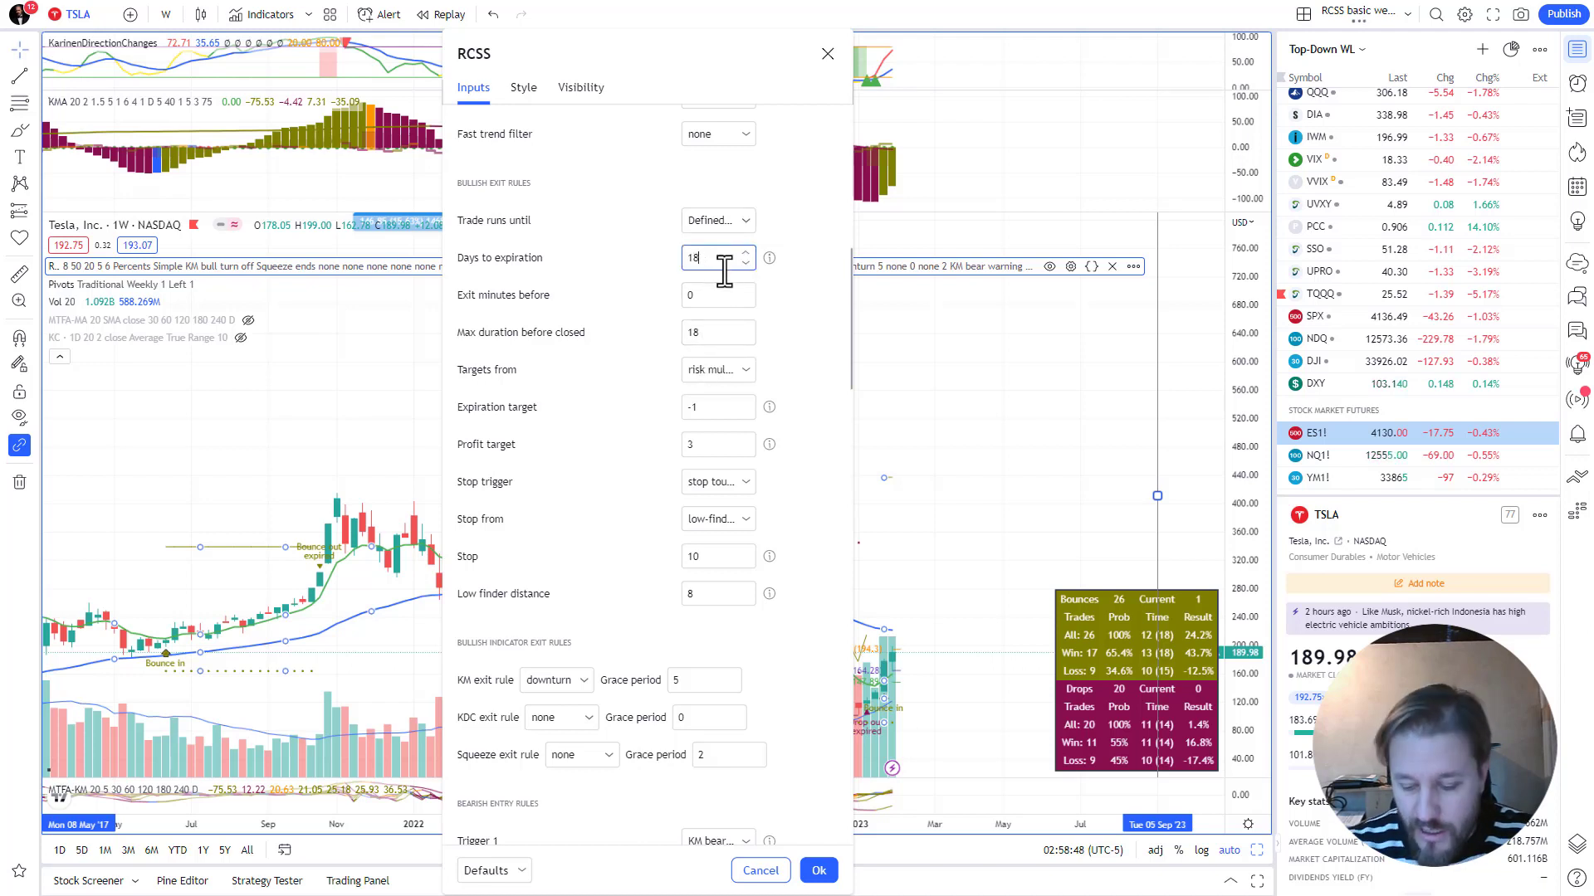
pyautogui.write('0')
pyautogui.click(733, 224)
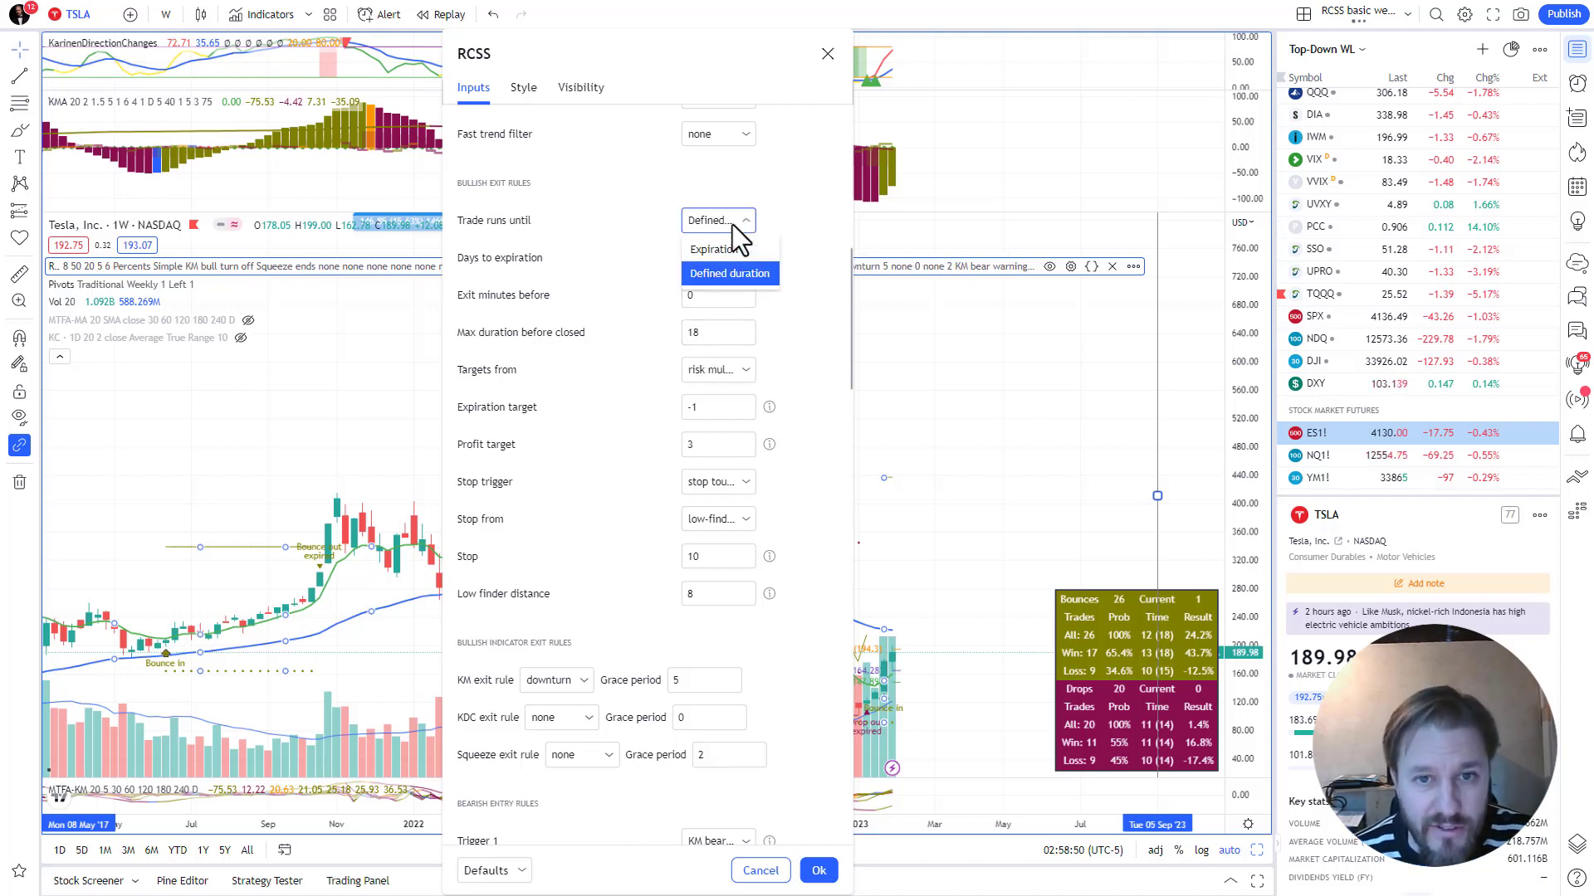
pyautogui.click(732, 224)
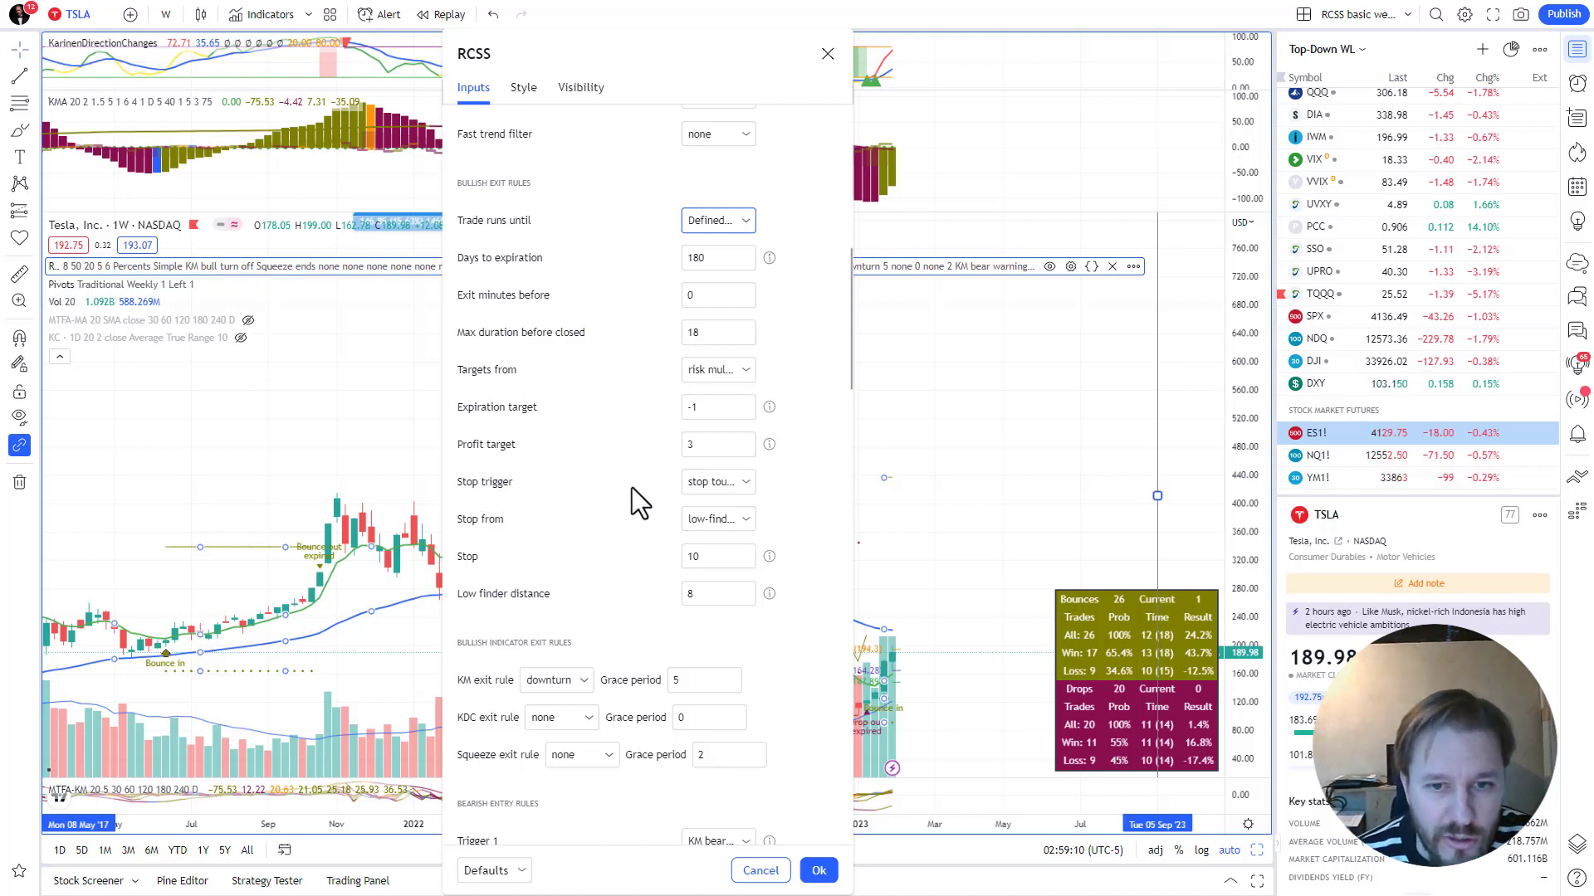
# Keep the stop on touch with a low-finder source and select the Low finder distance value of 8.
pyautogui.click(707, 484)
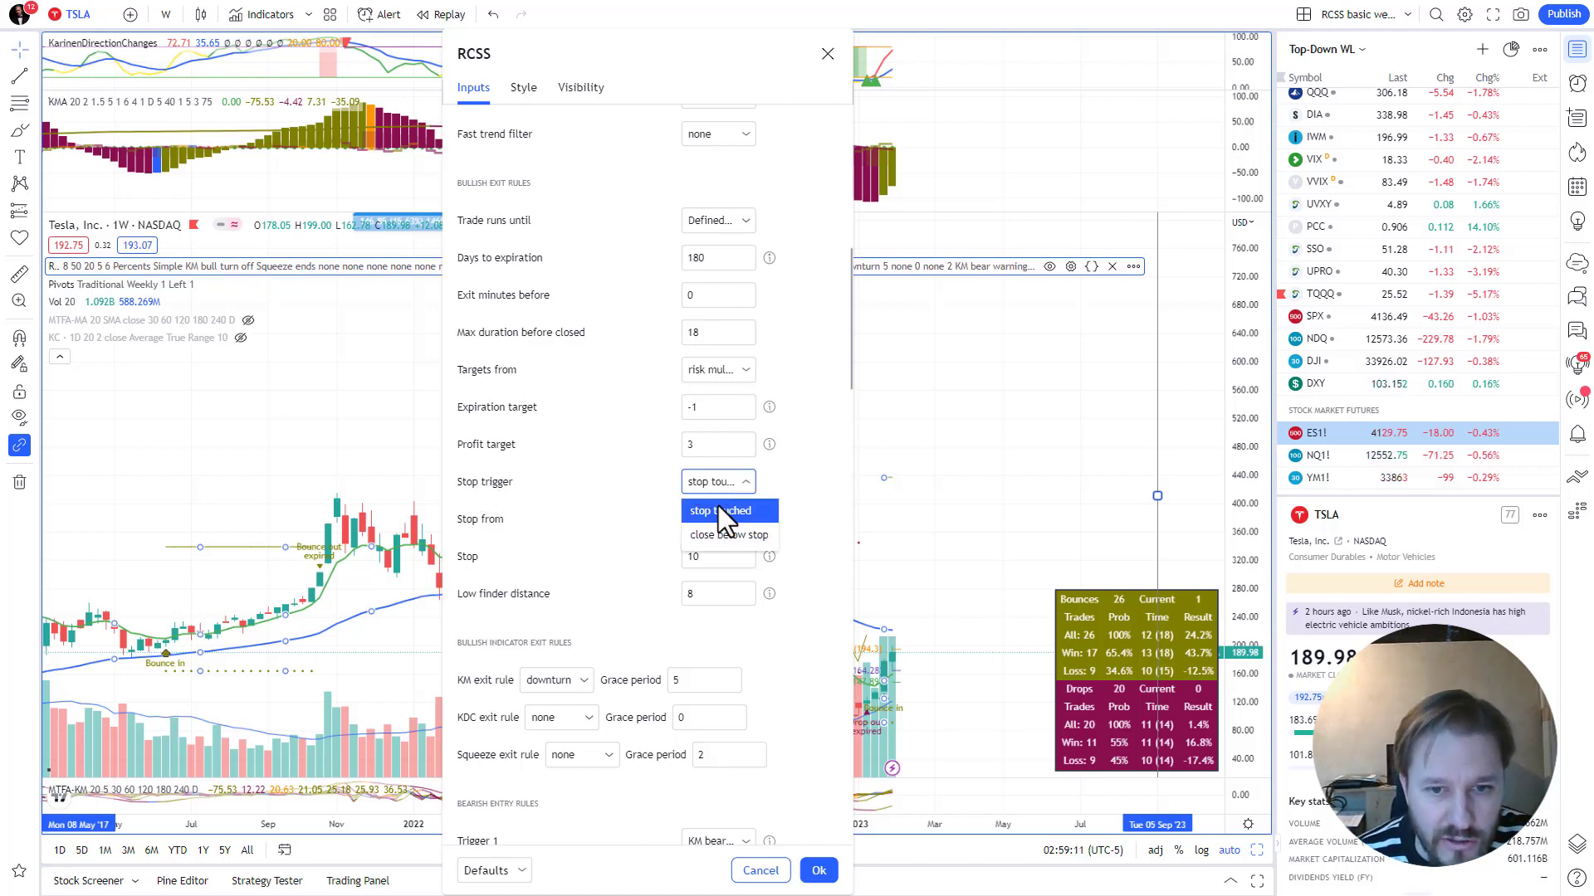
pyautogui.click(780, 502)
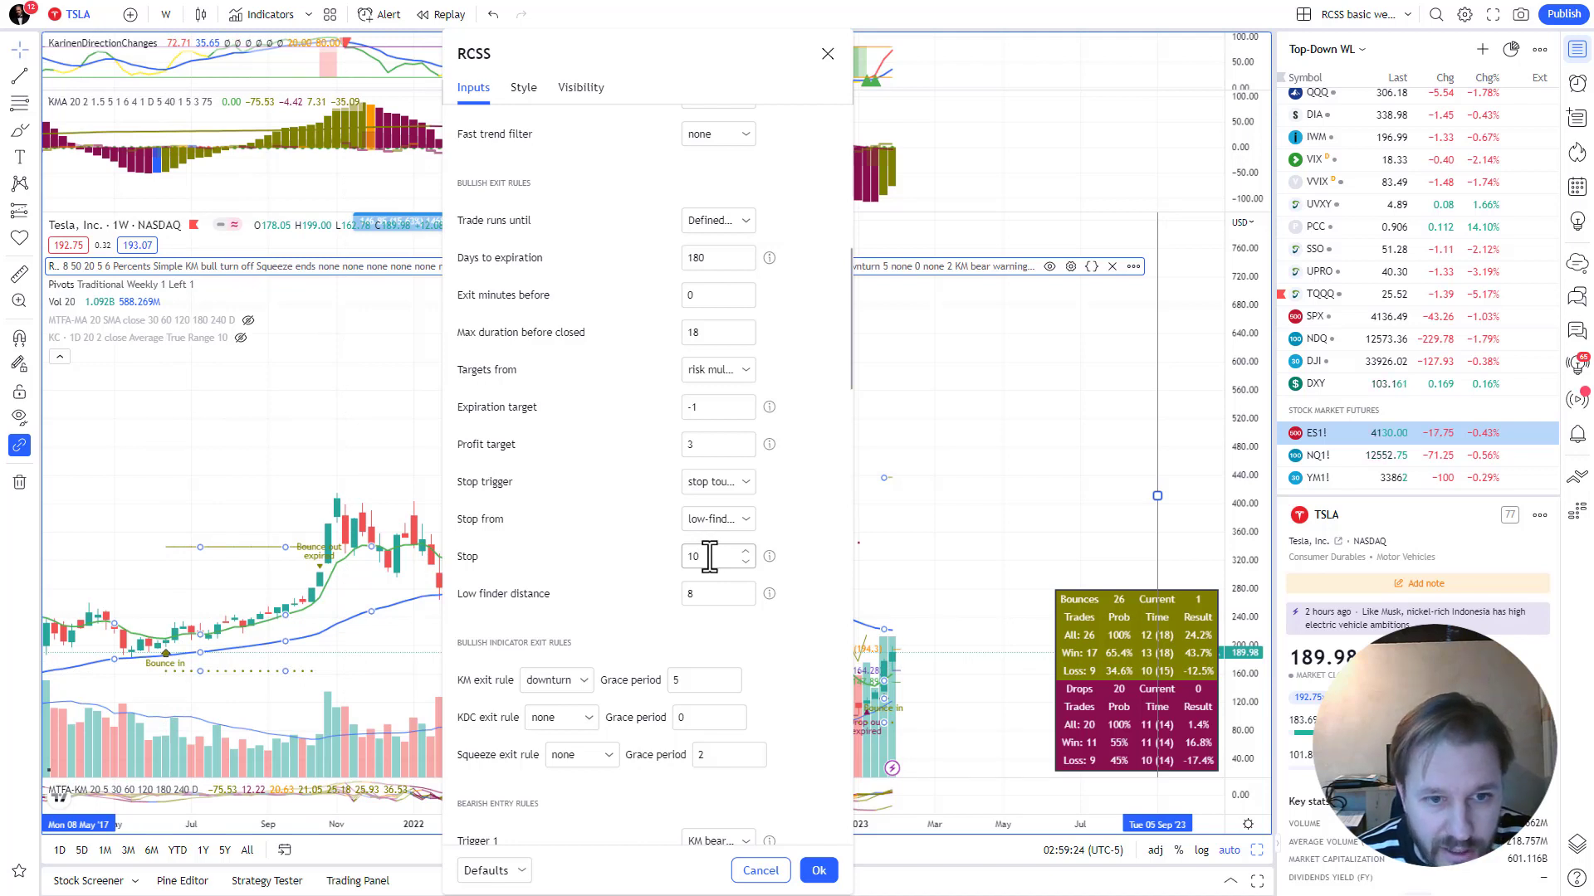
pyautogui.click(711, 522)
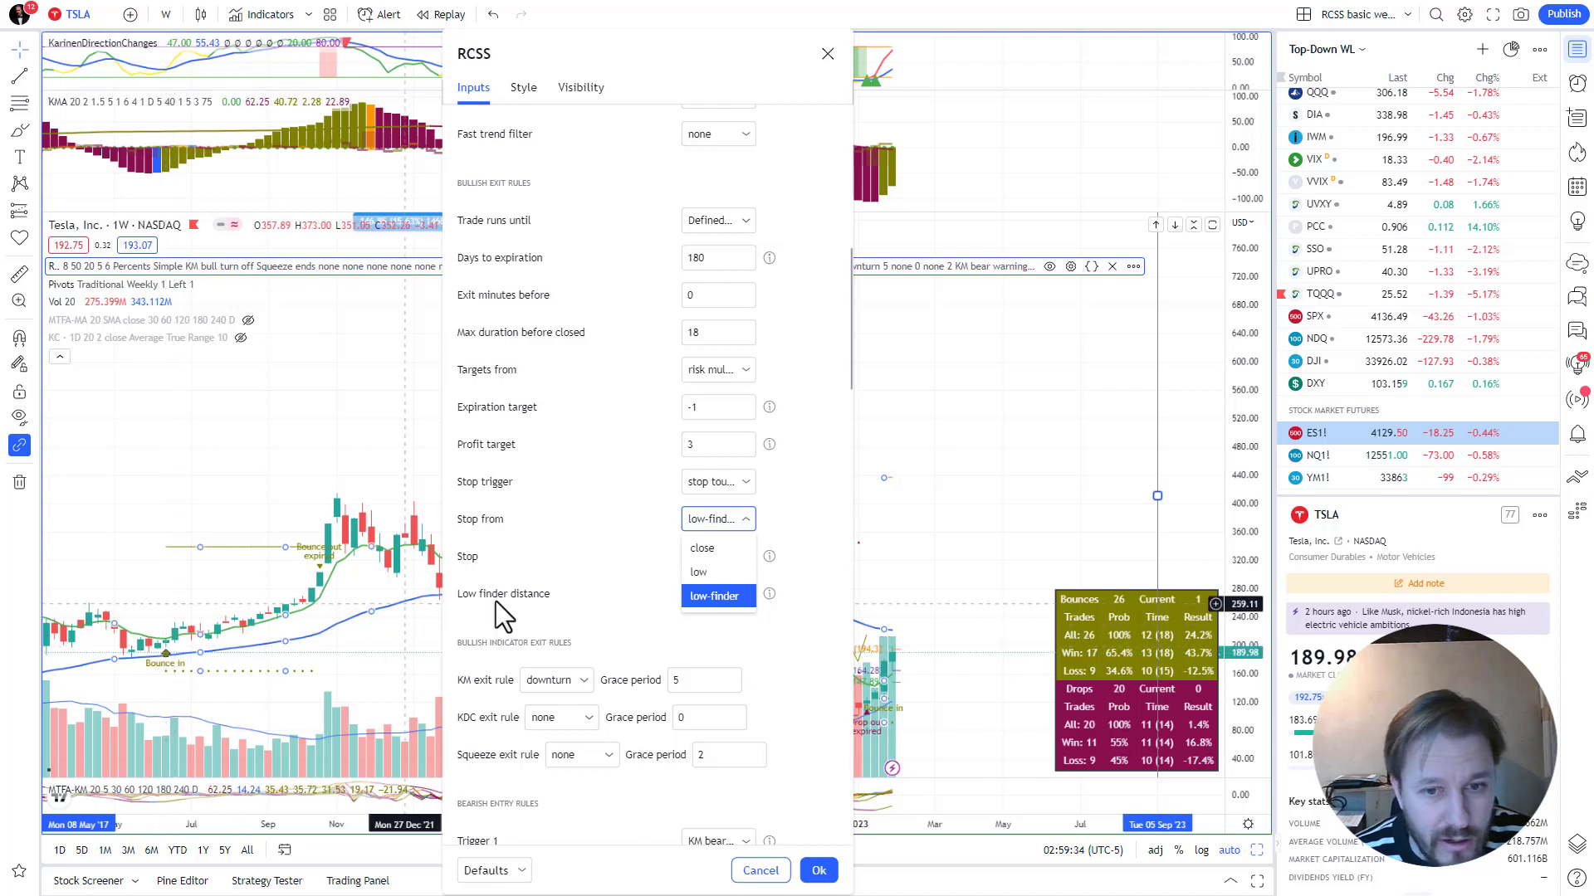
pyautogui.click(653, 525)
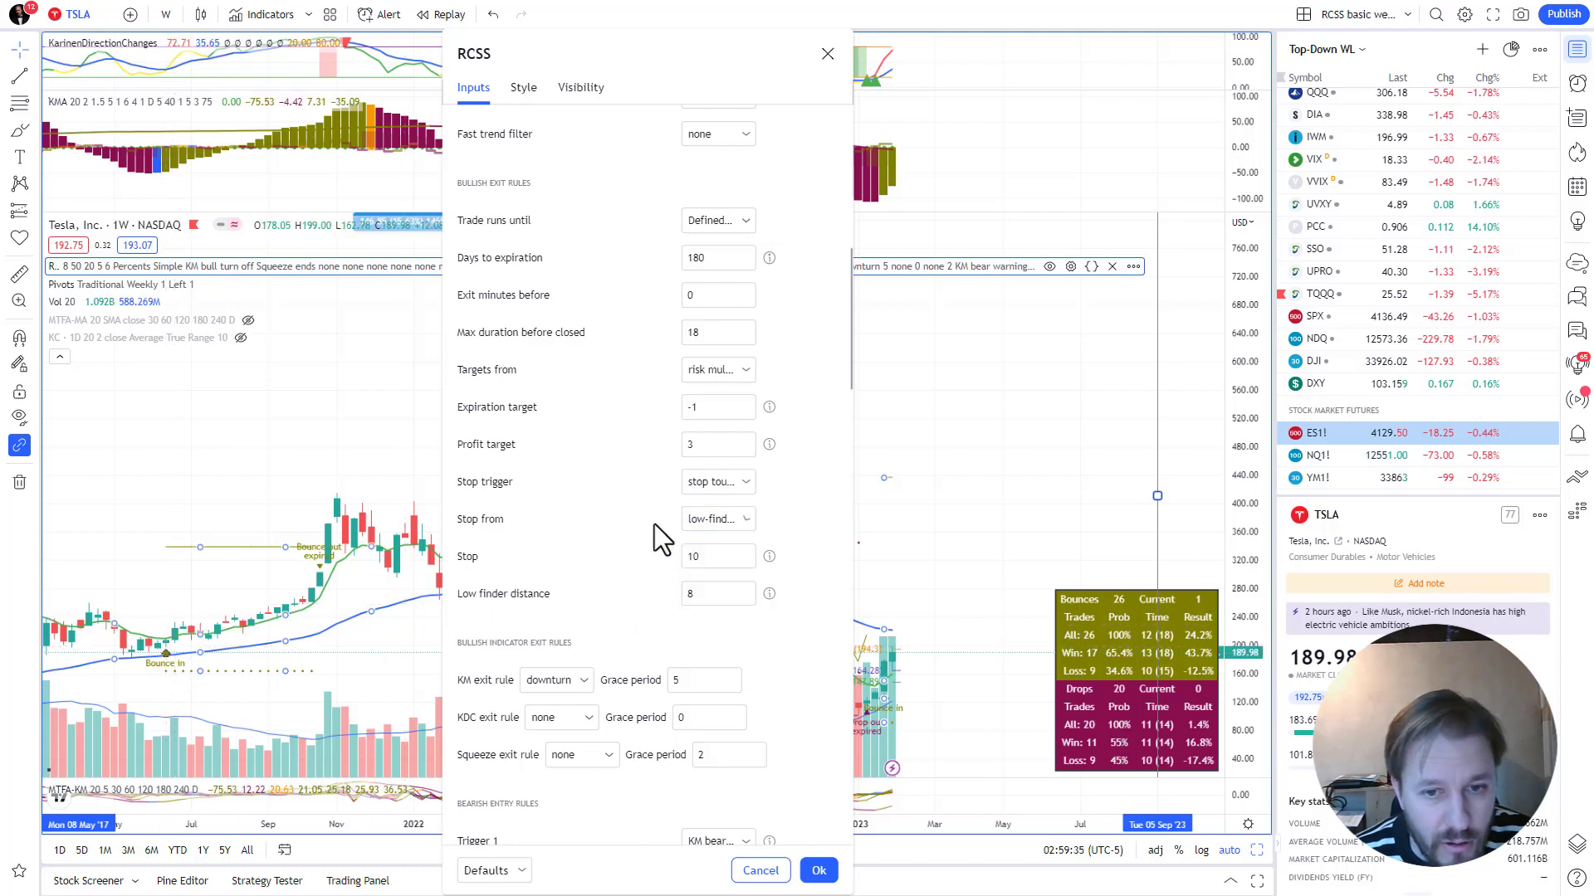
pyautogui.doubleClick(701, 594)
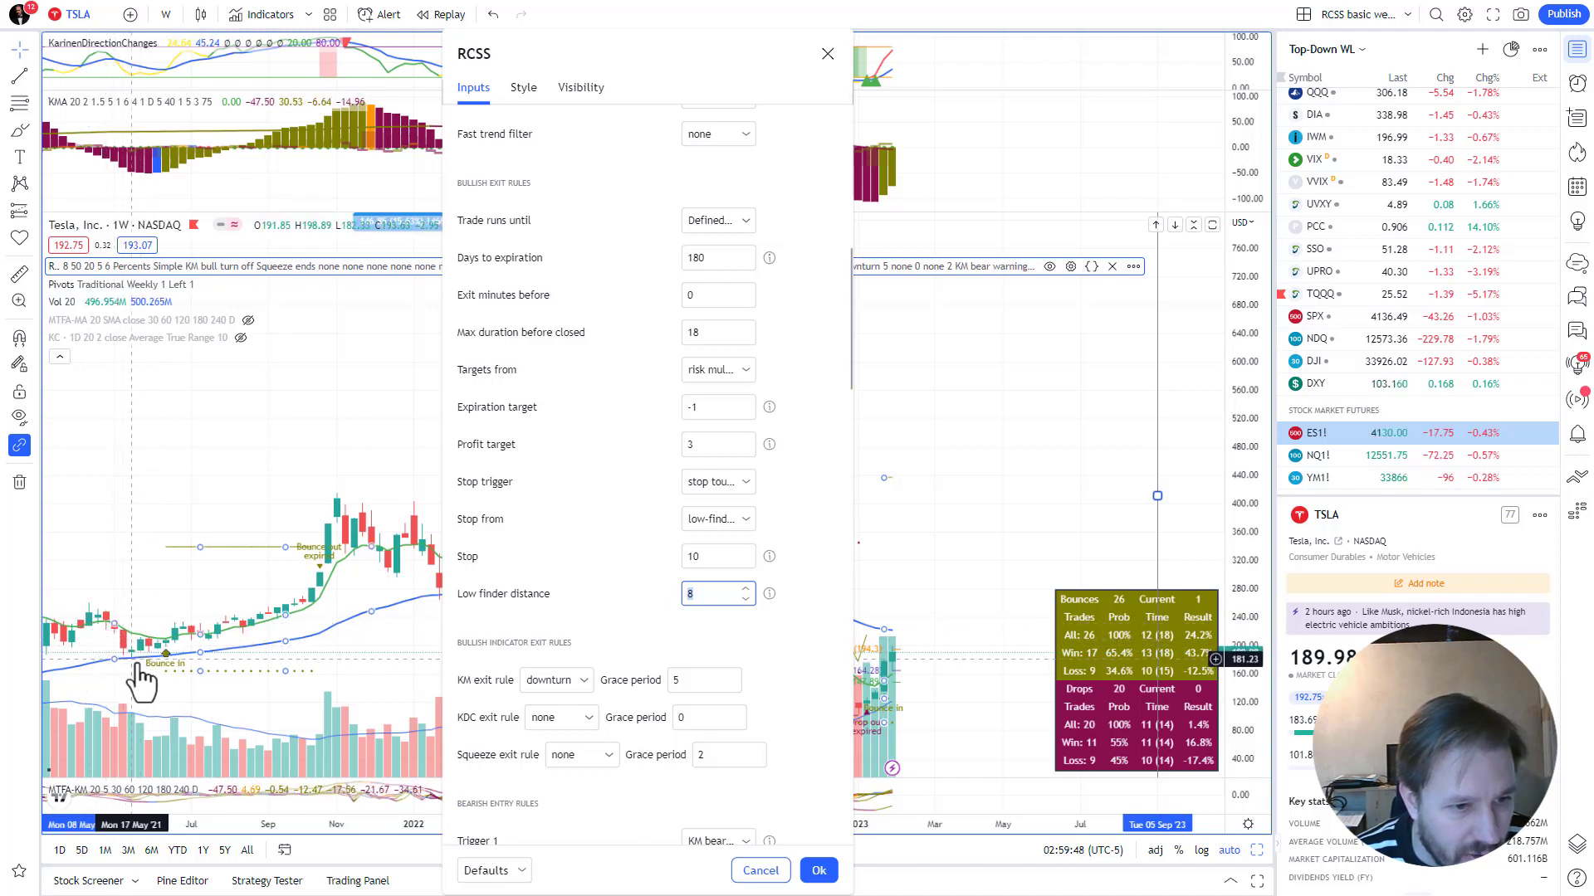
pyautogui.click(32, 213)
# Measure TSLA's two dips after the May 2021 Bounce in candle with the Price Range tool.
pyautogui.click(86, 335)
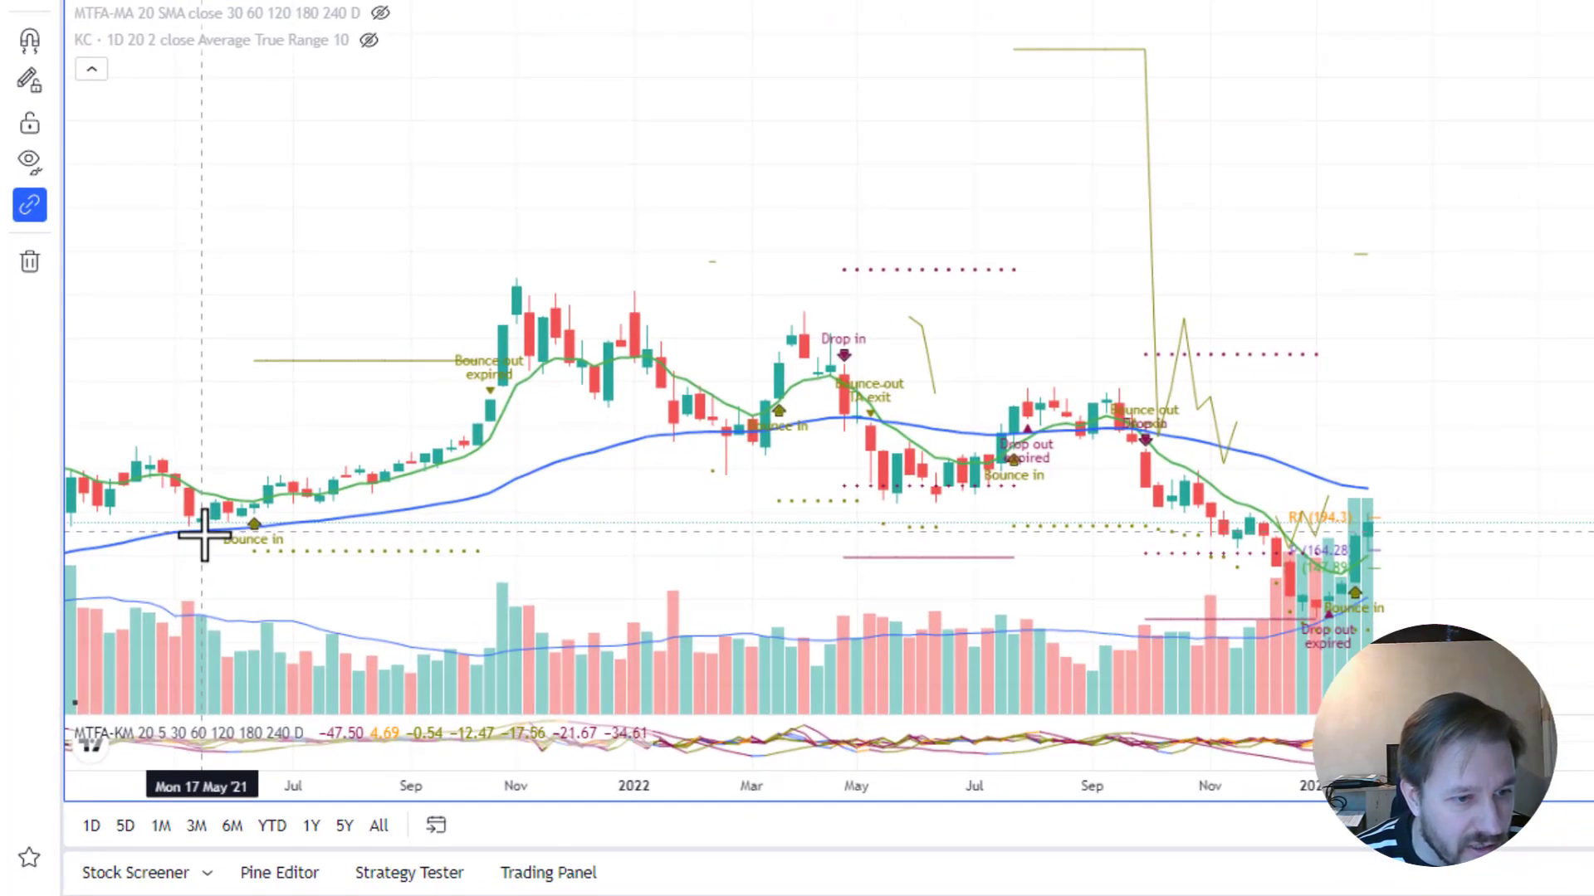
pyautogui.click(201, 529)
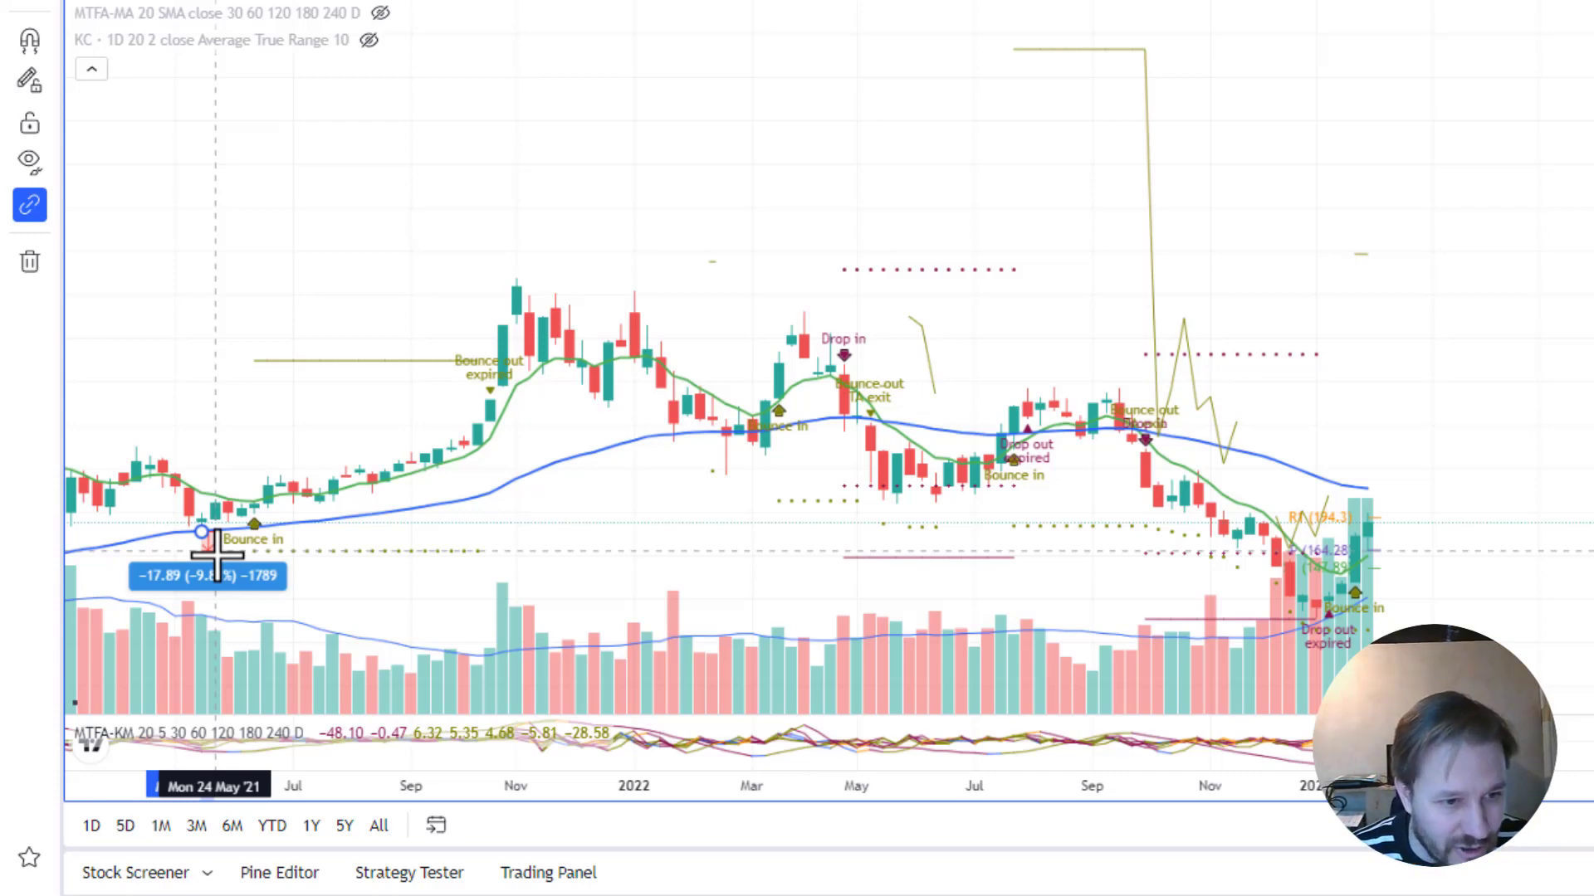
pyautogui.click(215, 553)
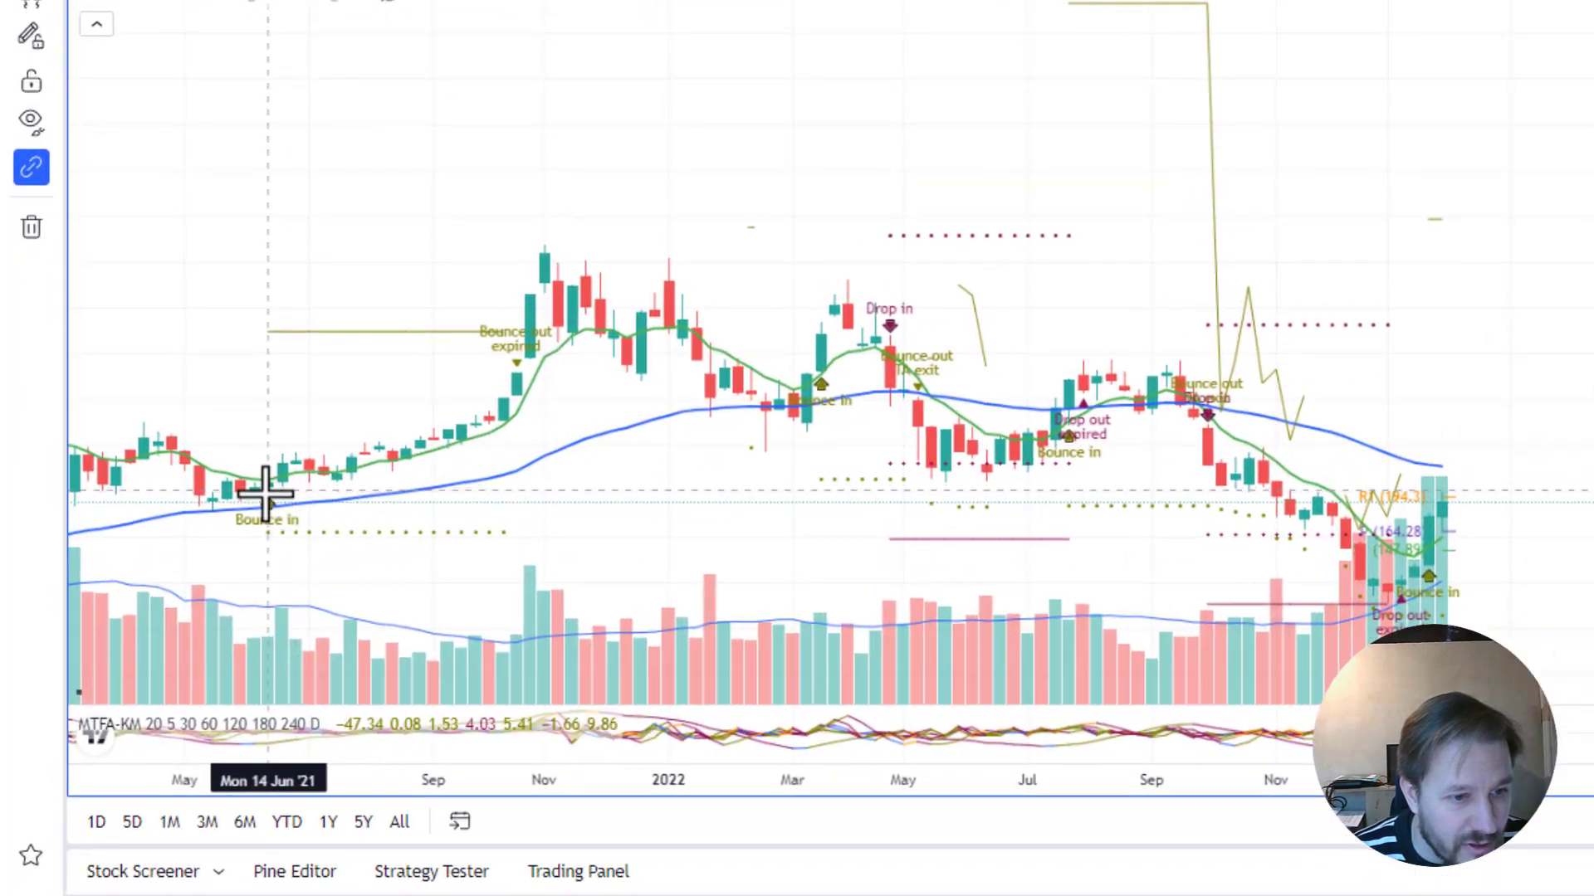
pyautogui.keyDown('shift'); pyautogui.click(280, 494); pyautogui.keyUp('shift')
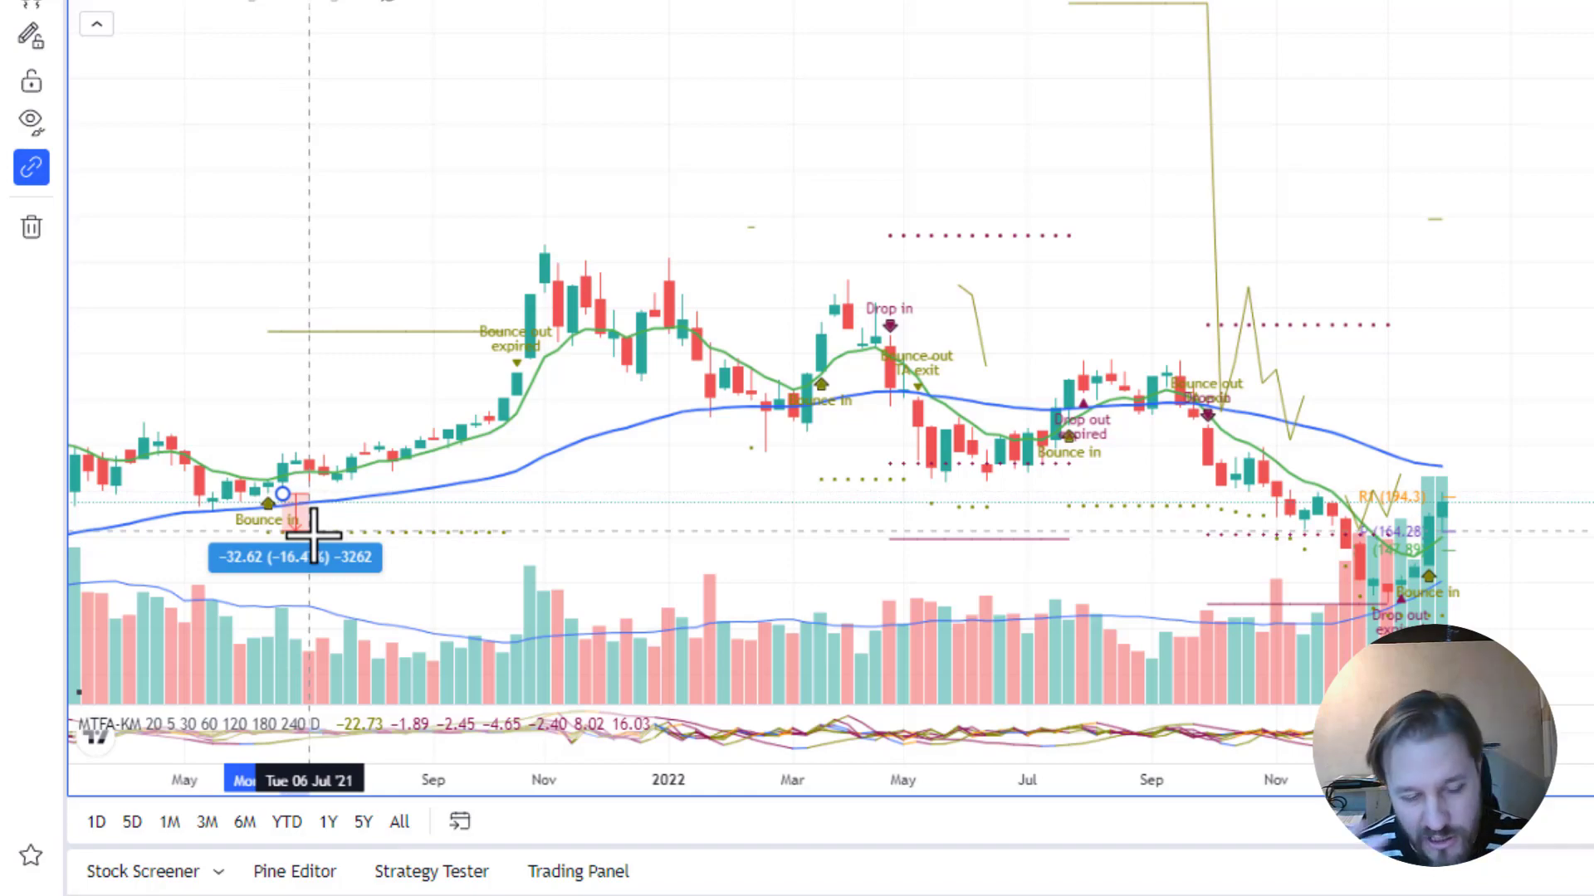
pyautogui.click(313, 534)
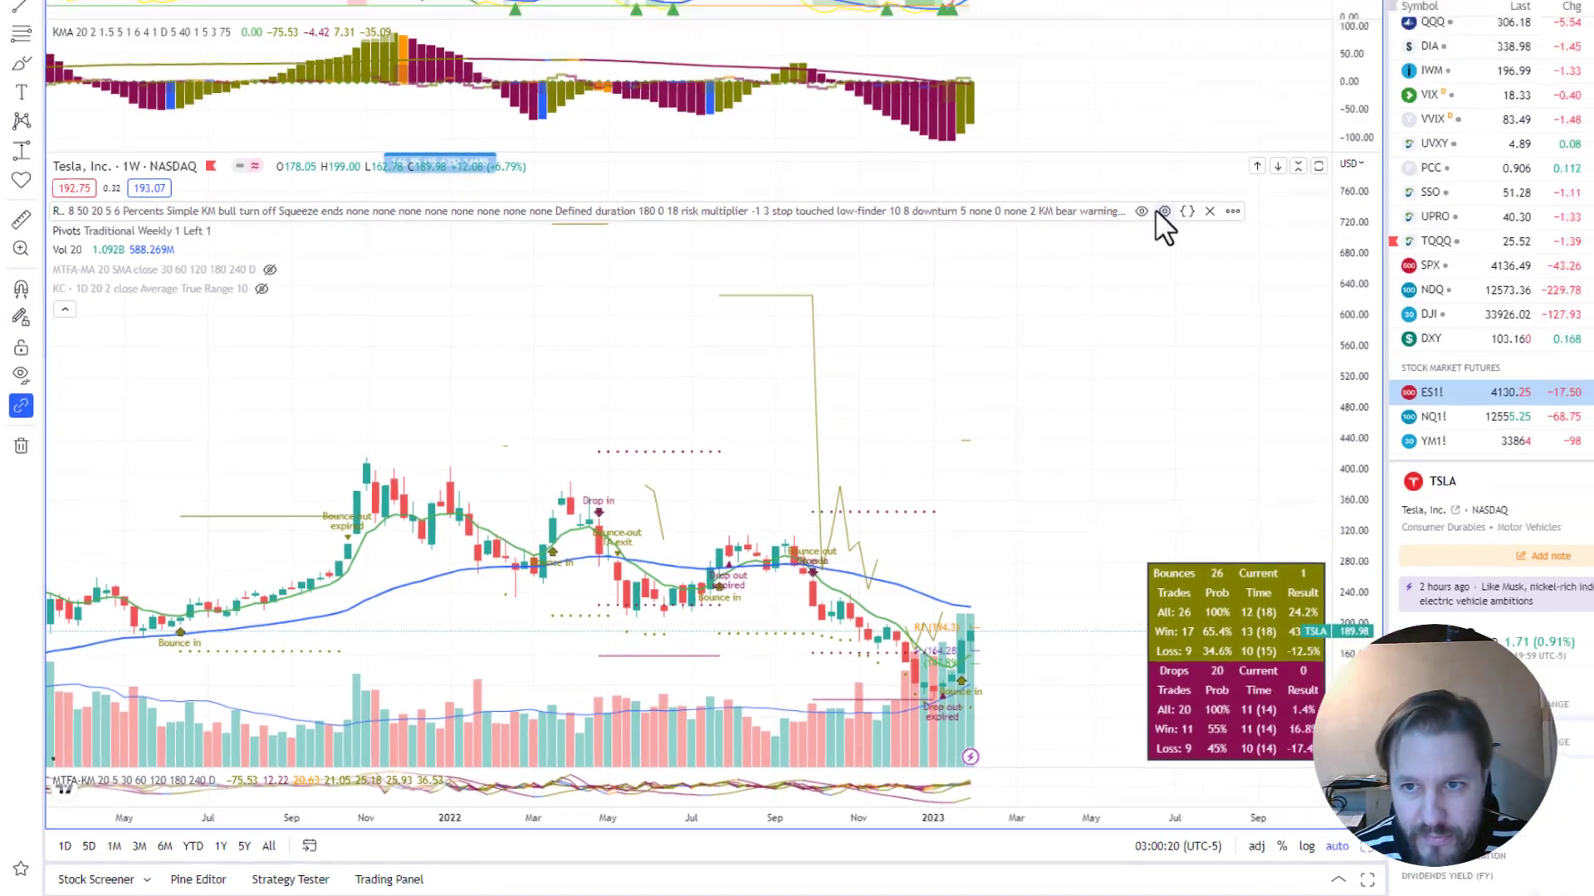
pyautogui.click(1070, 268)
pyautogui.scroll(-7, 810, 508)
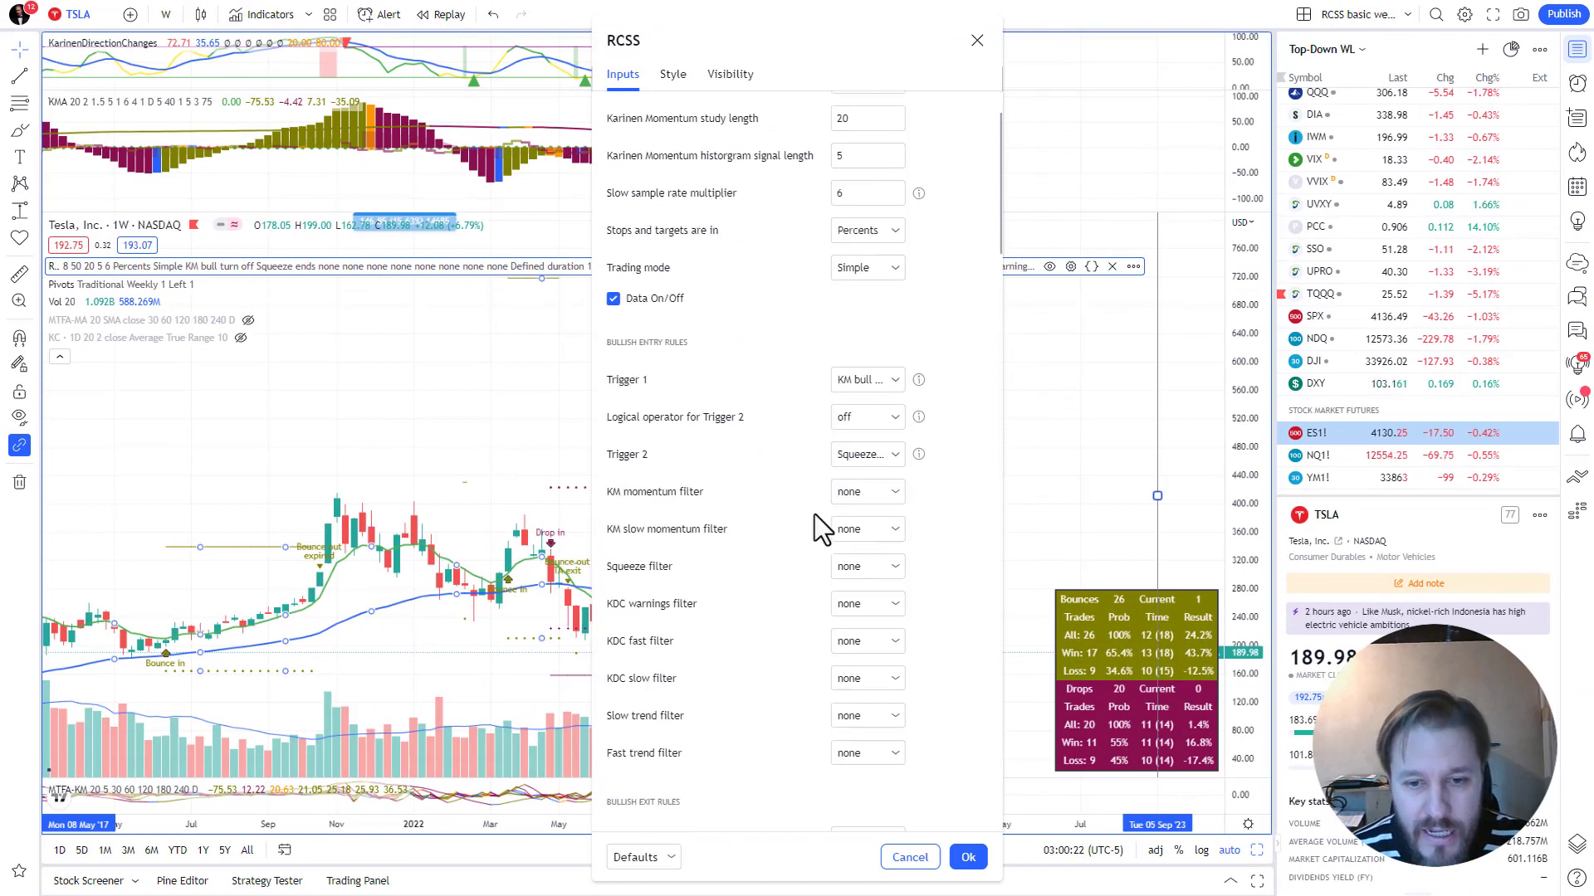
pyautogui.scroll(-2, 819, 508)
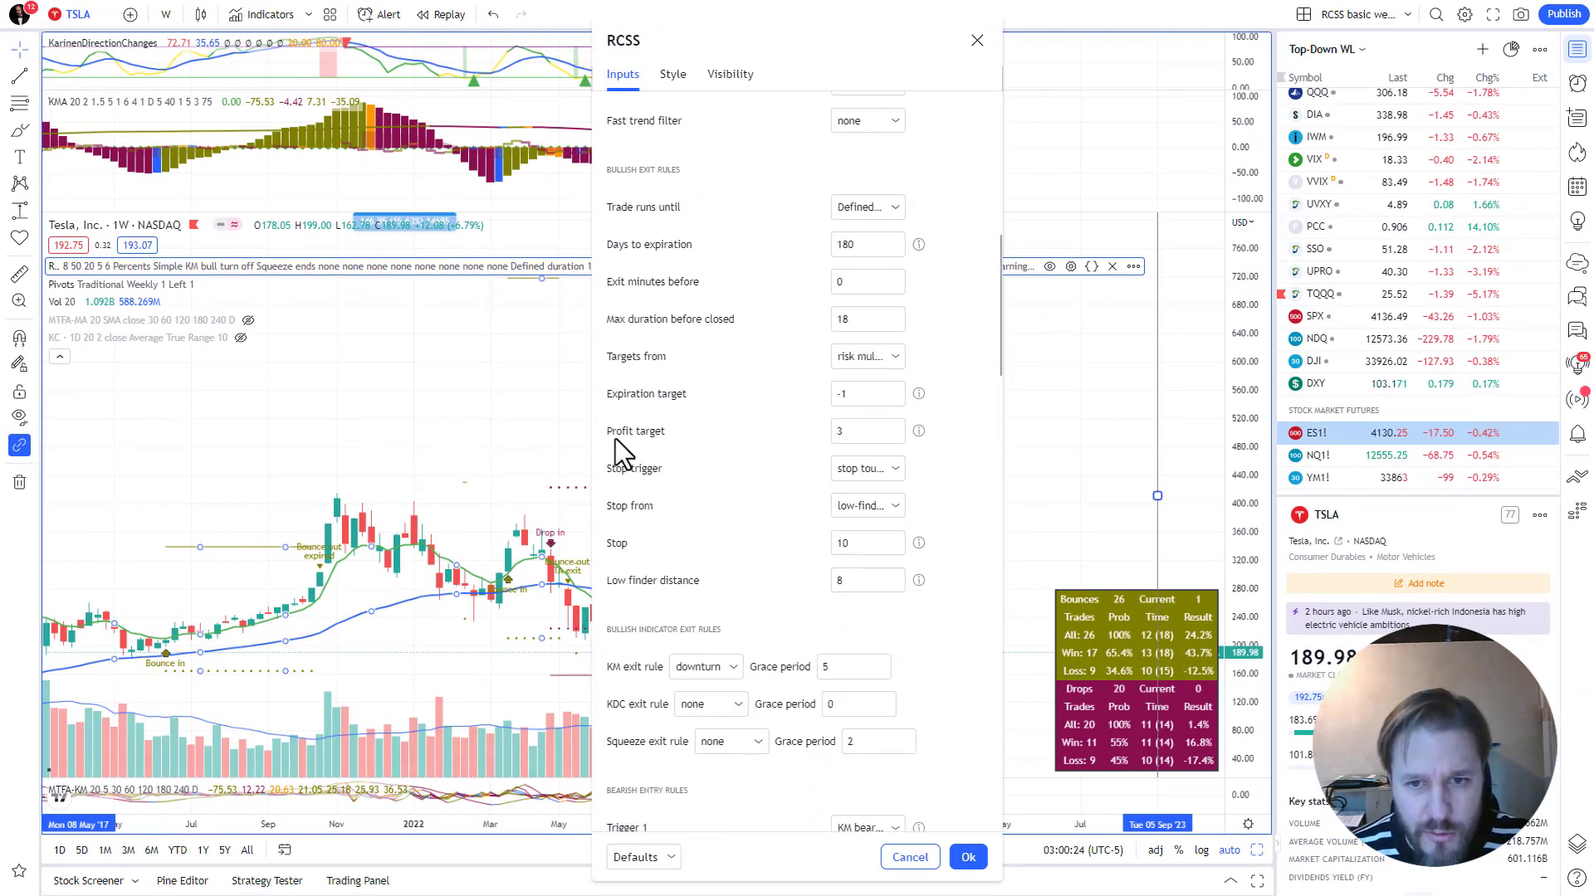
pyautogui.click(896, 358)
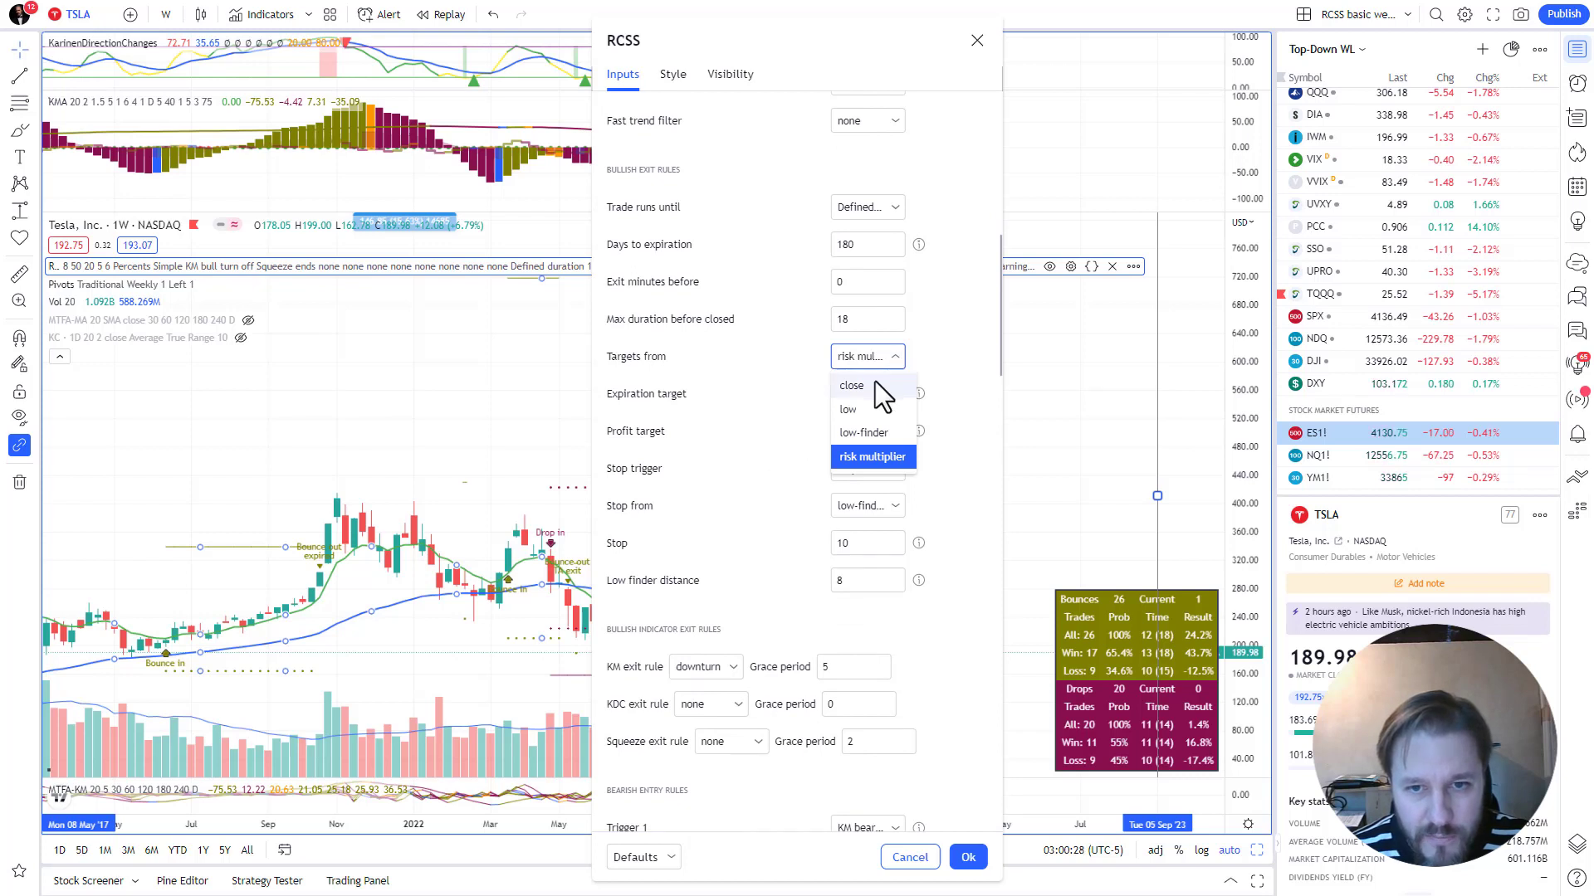
pyautogui.click(913, 357)
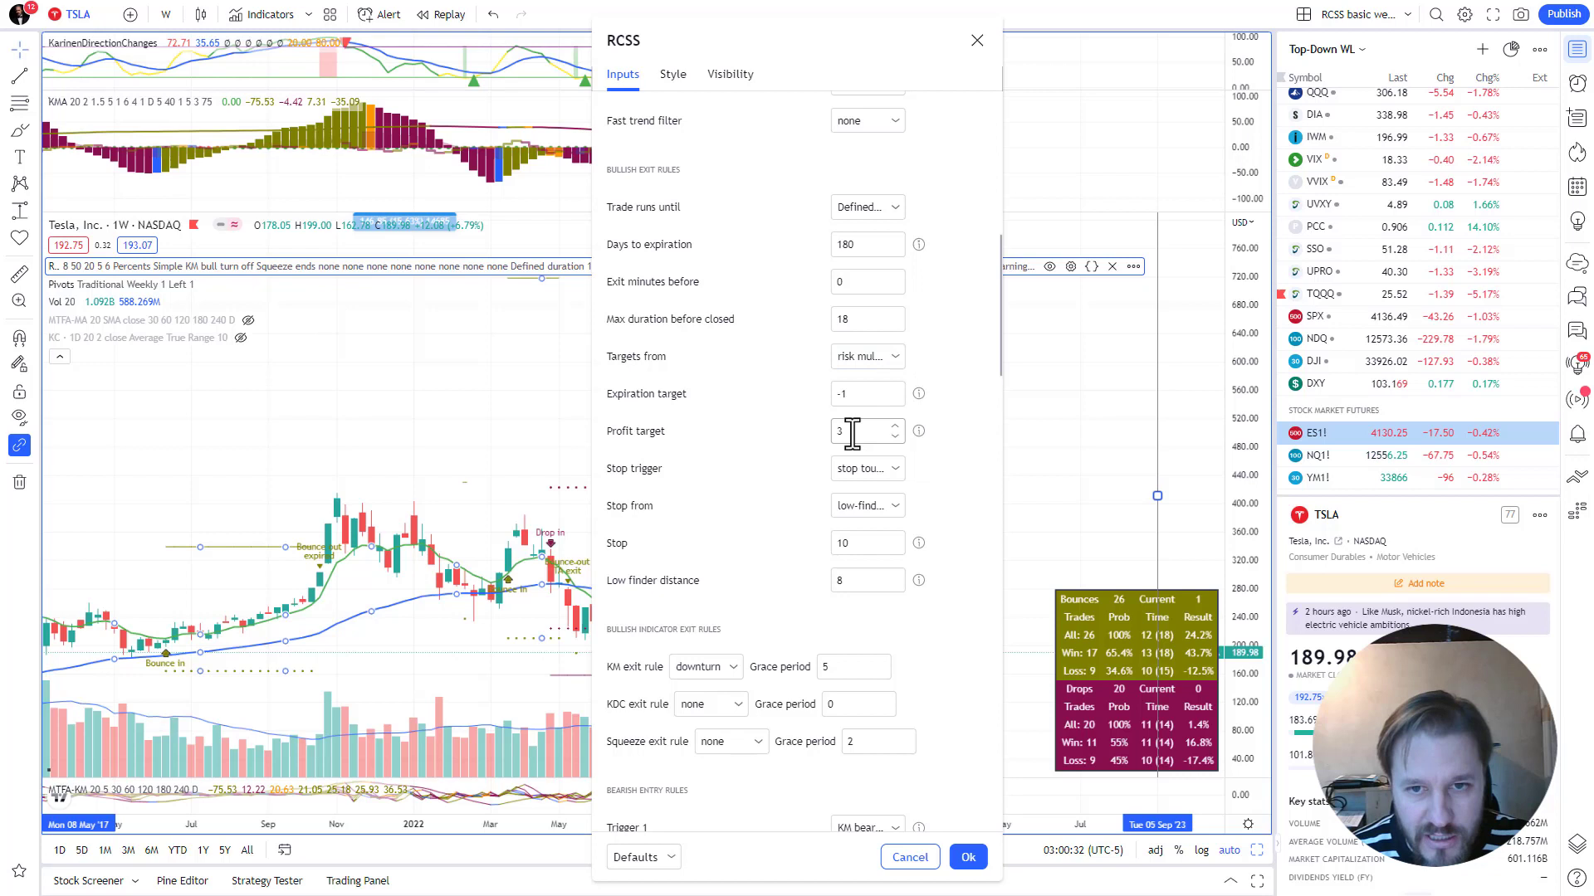
pyautogui.click(863, 359)
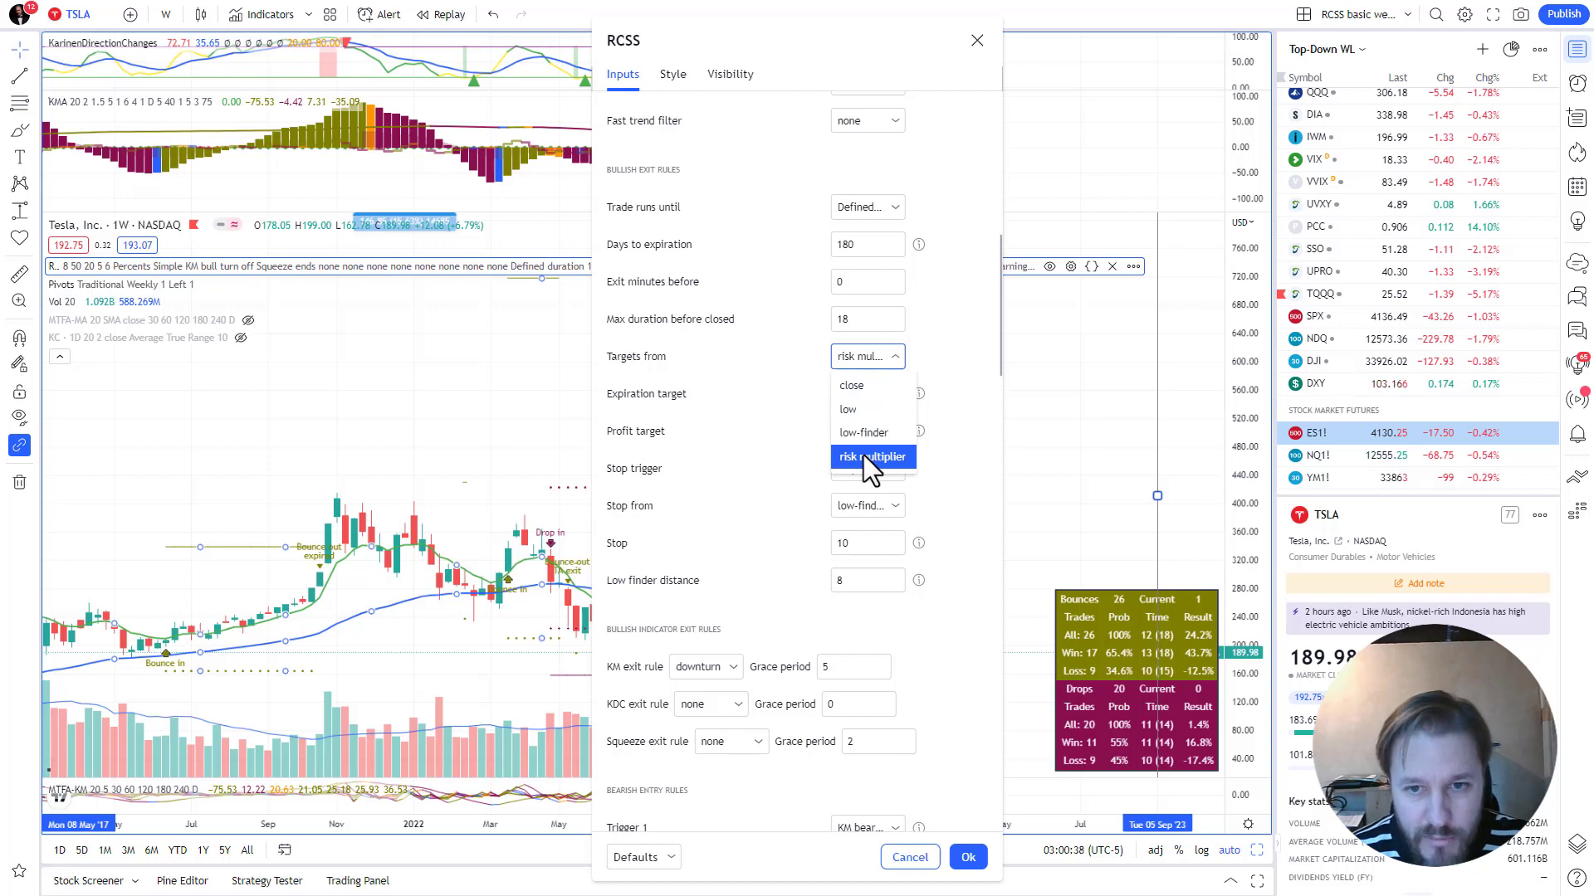
pyautogui.click(927, 359)
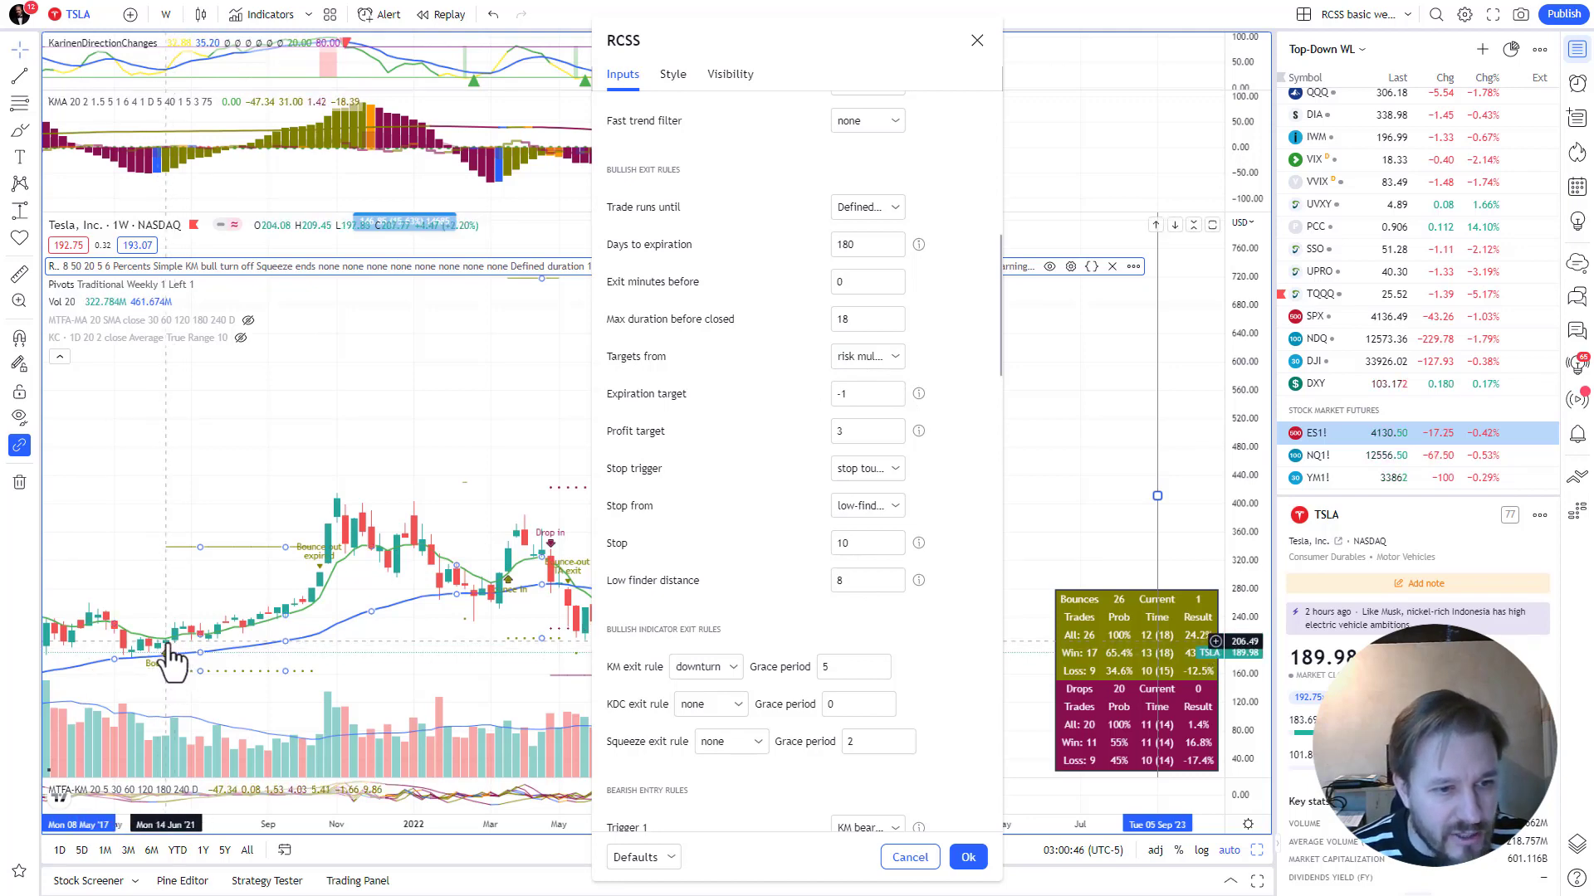
pyautogui.press('Escape')
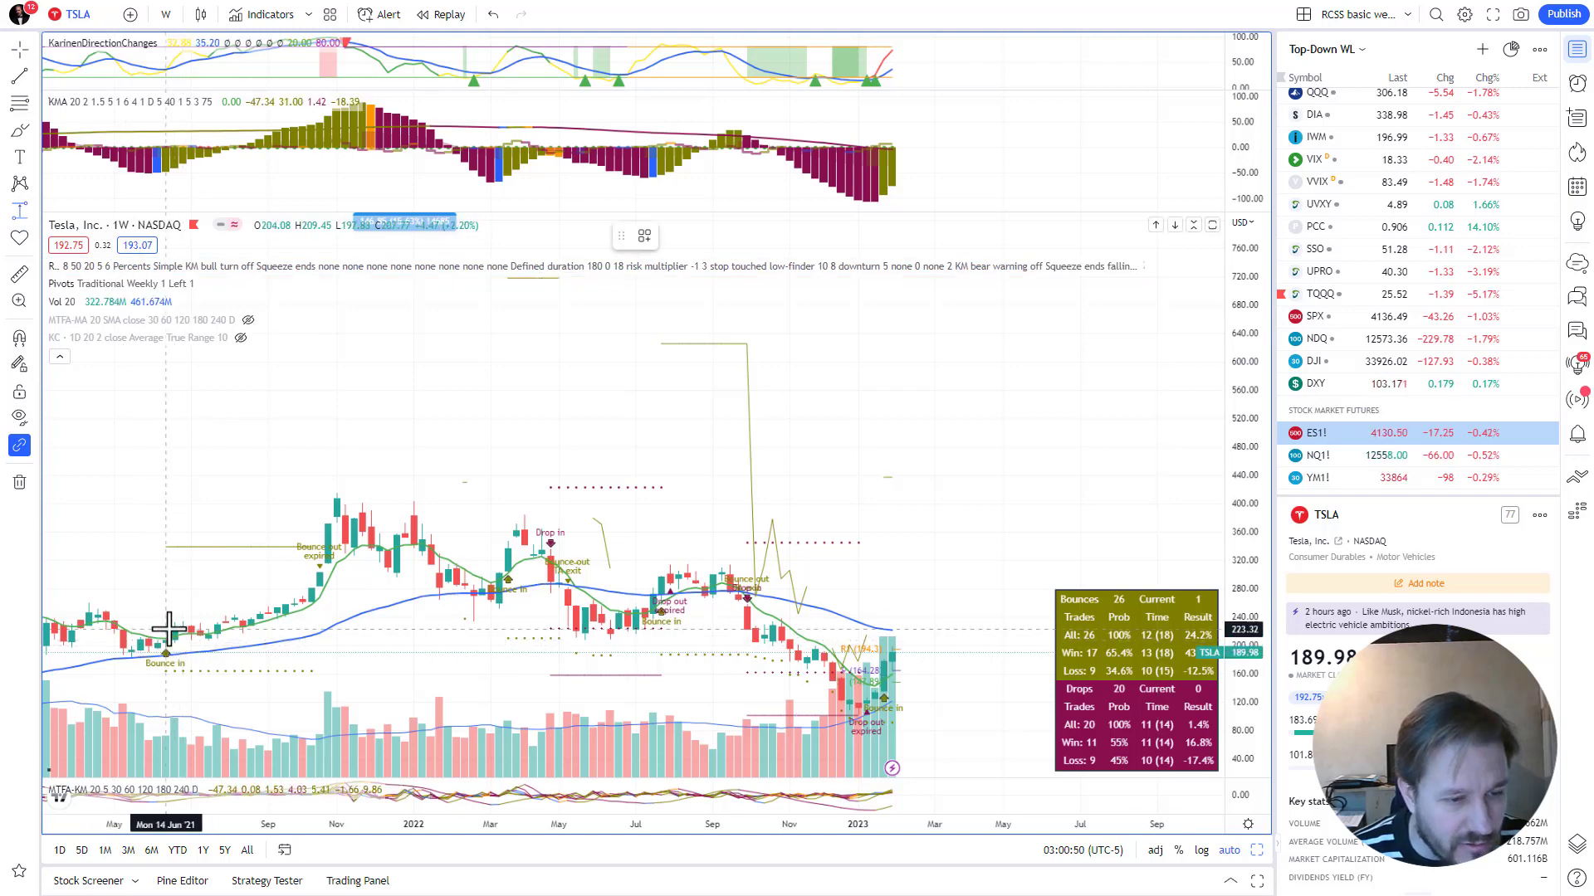
# Bring mid-2021 into view and measure the 131.86 rise from the Jul 12 '21 bar to the later high.
pyautogui.scroll(2, 108, 647)
pyautogui.scroll(1, 113, 647)
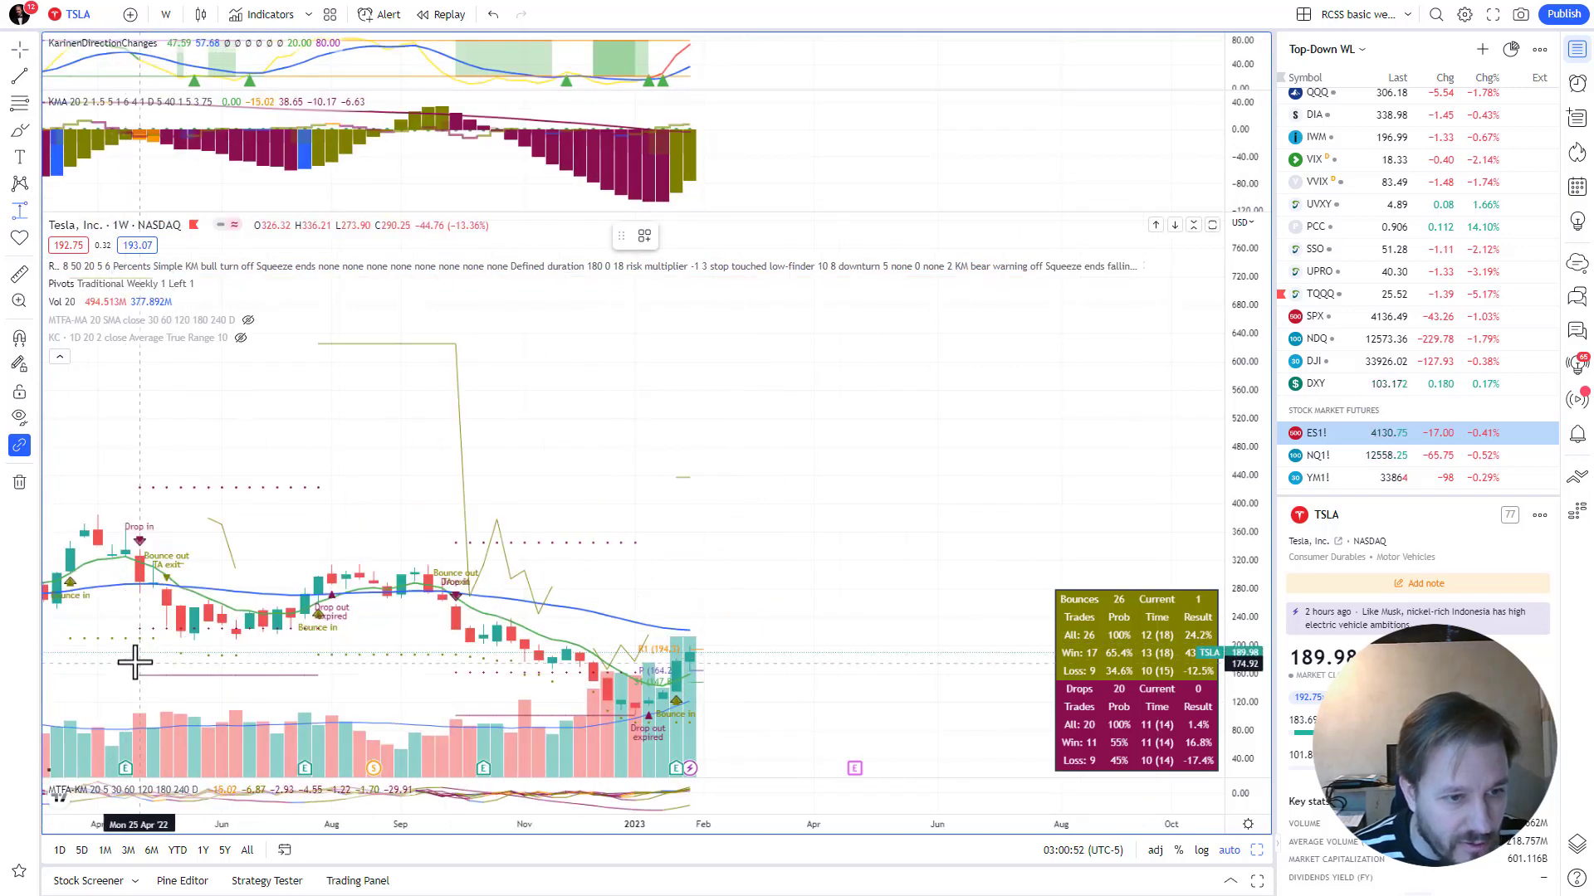
pyautogui.moveTo(118, 669); pyautogui.dragTo(847, 669)
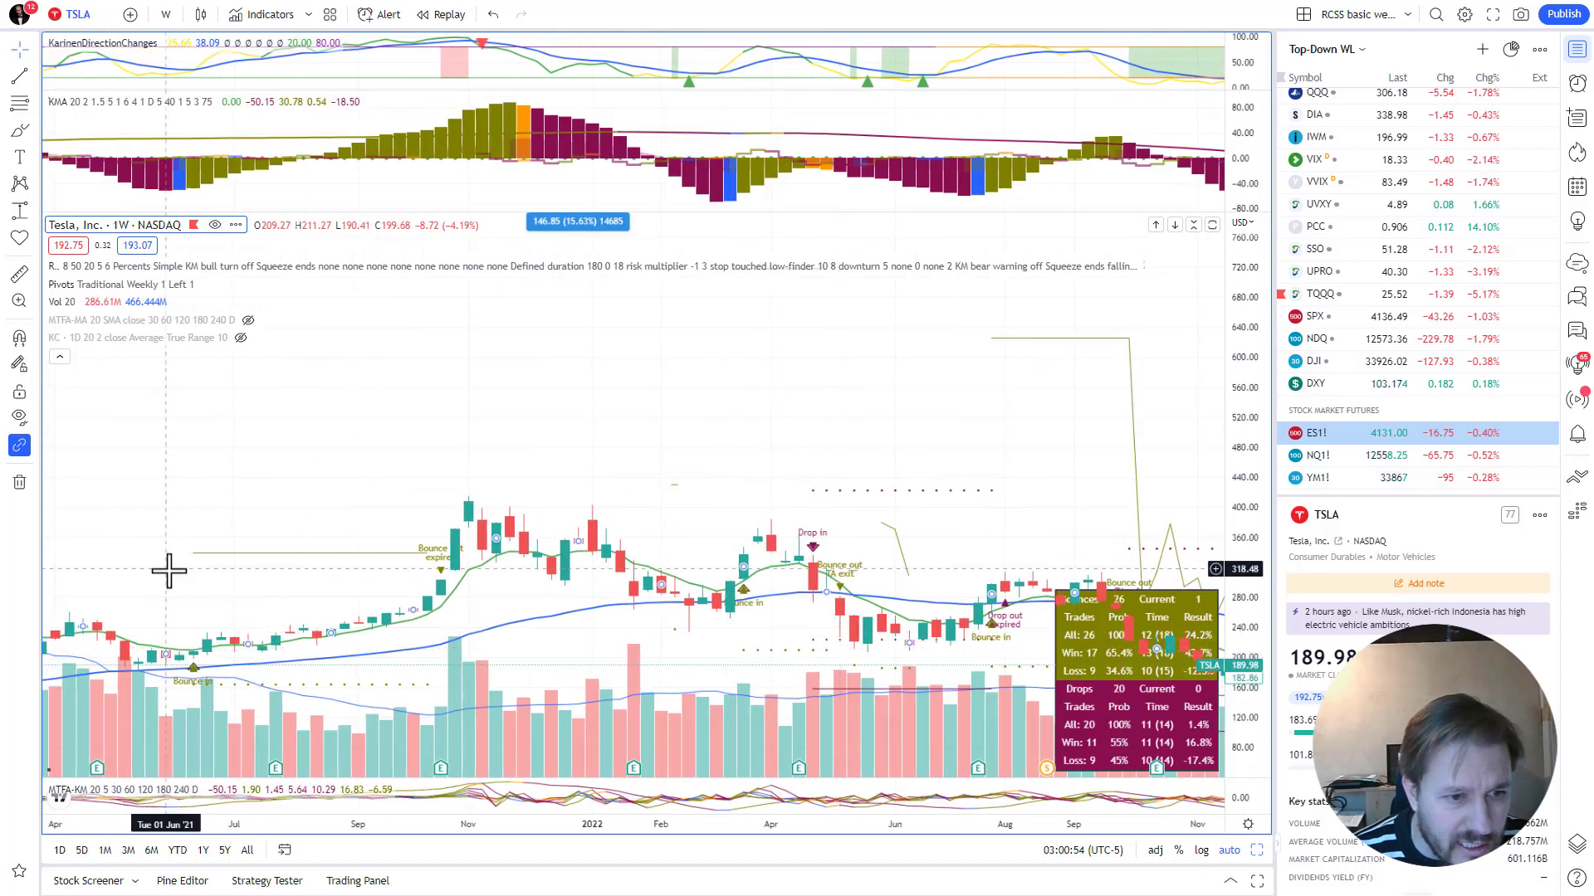
pyautogui.moveTo(167, 569); pyautogui.dragTo(368, 659)
pyautogui.scroll(1, 316, 648)
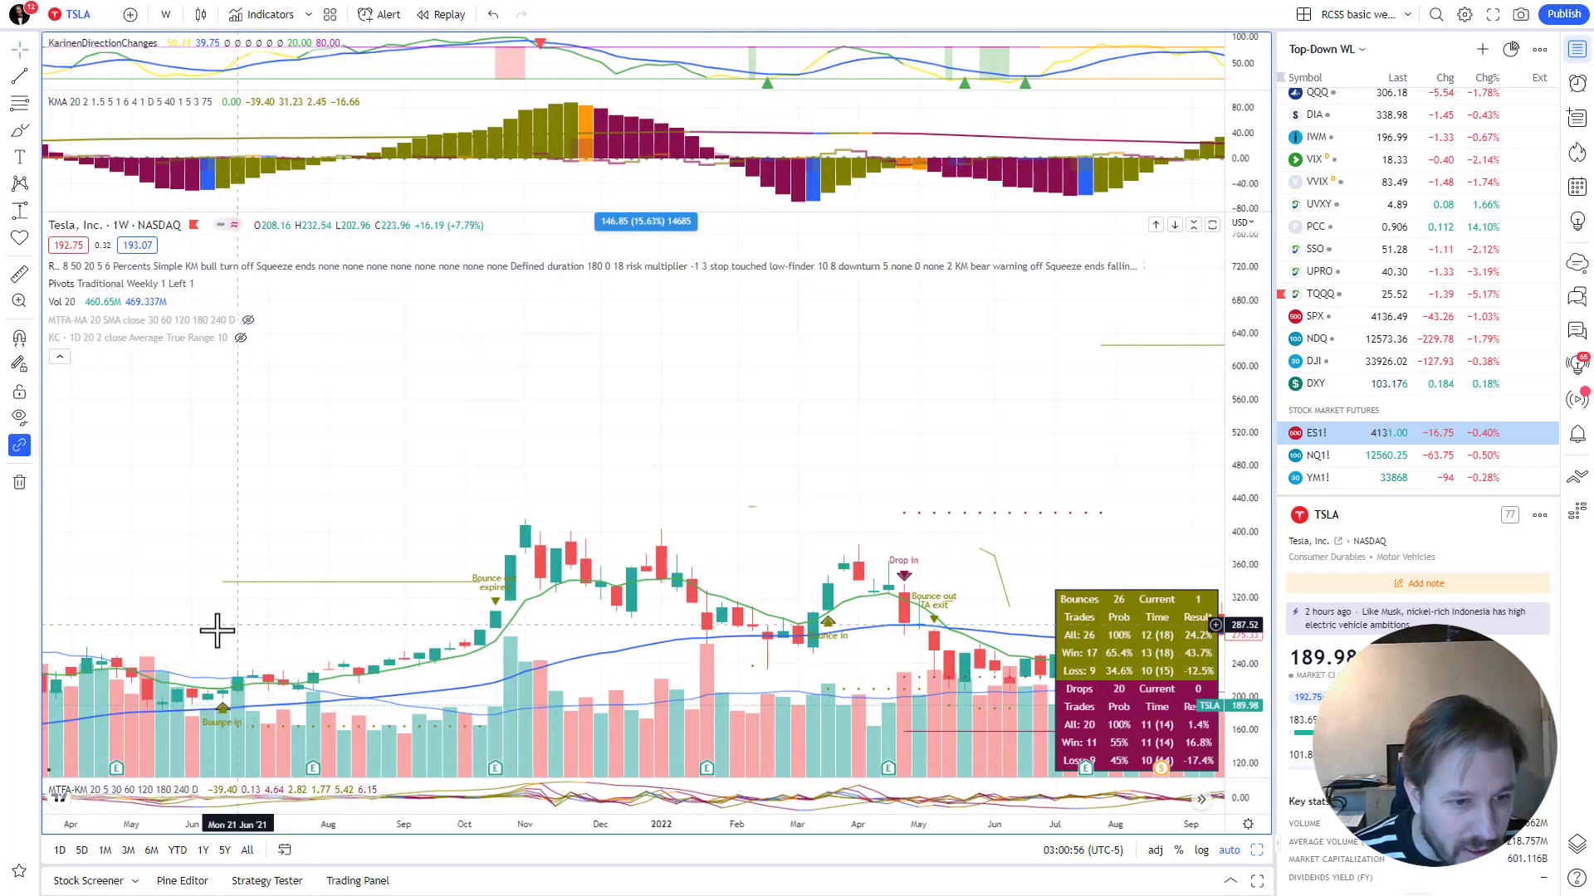
pyautogui.keyDown('shift'); pyautogui.click(224, 691); pyautogui.keyUp('shift')
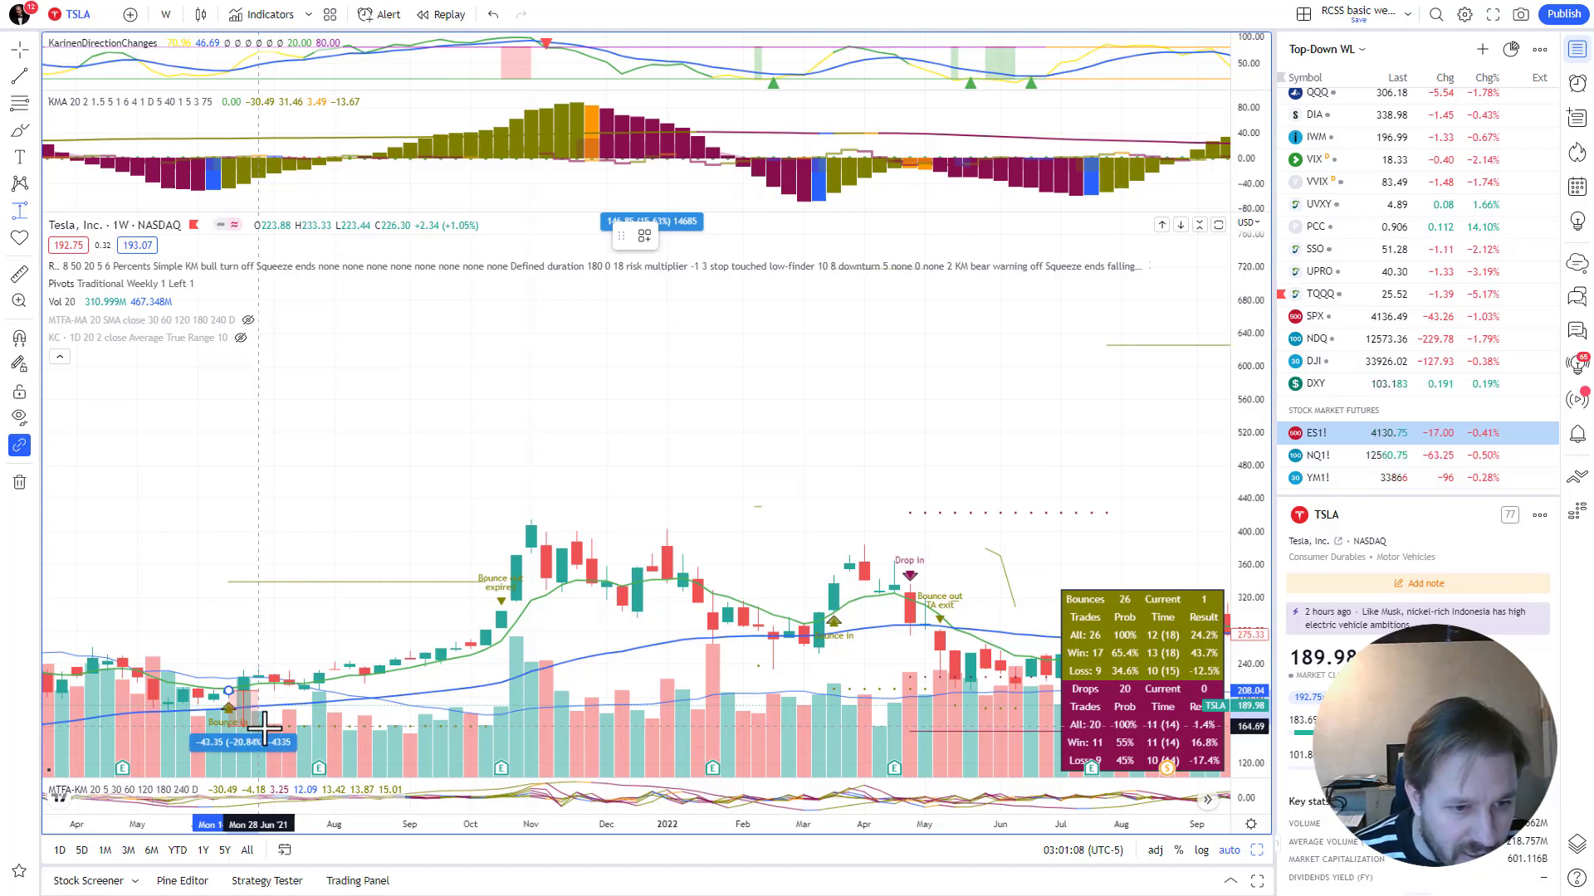
pyautogui.press('Escape')
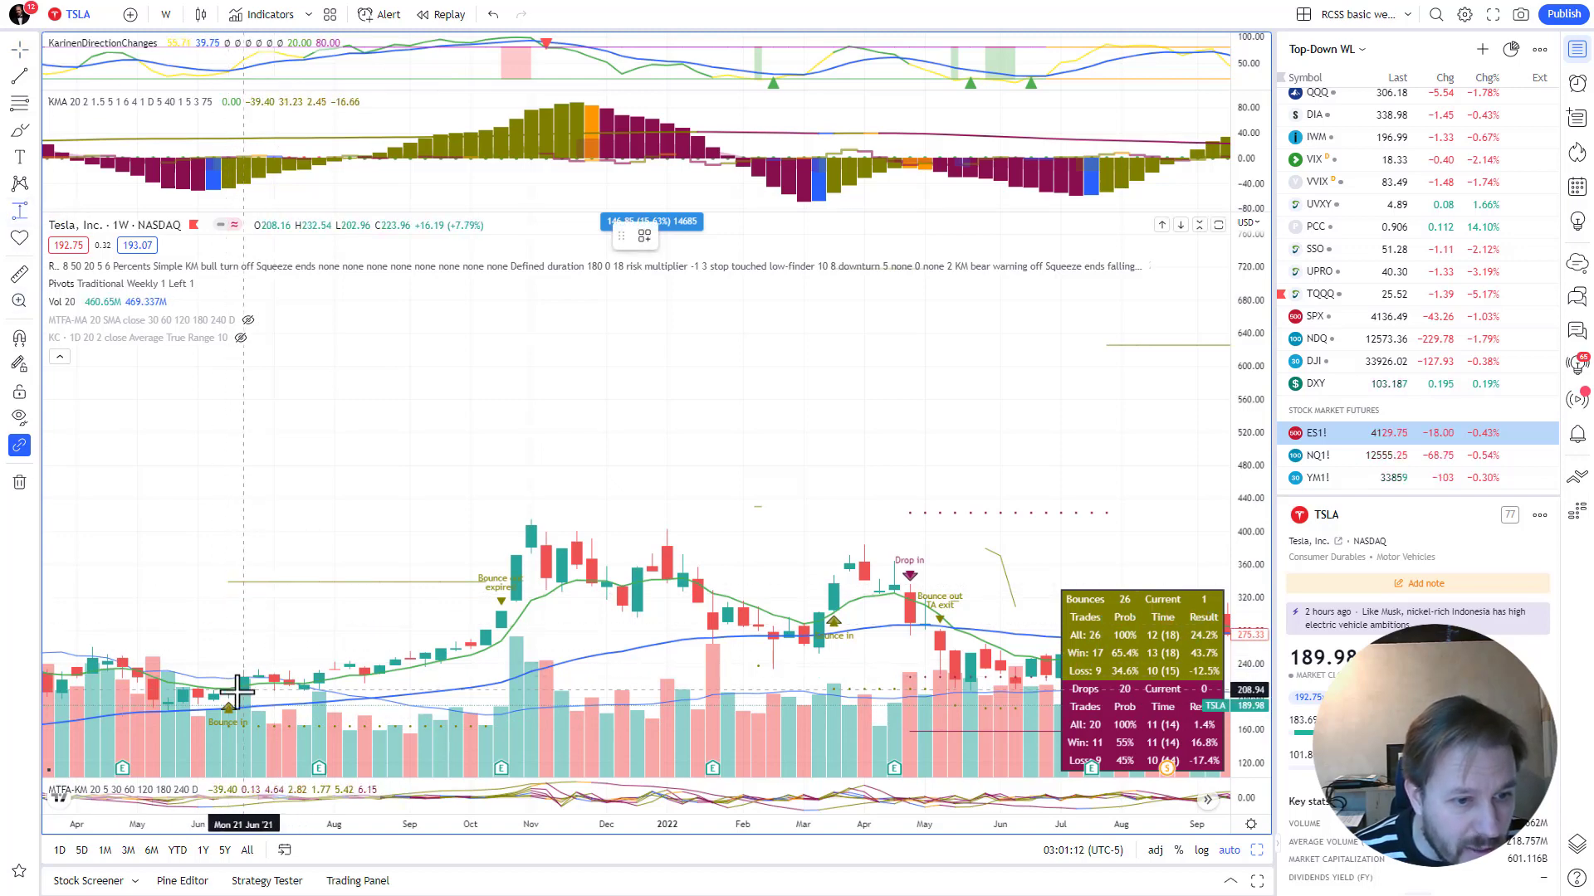
pyautogui.keyDown('shift'); pyautogui.click(286, 691); pyautogui.keyUp('shift')
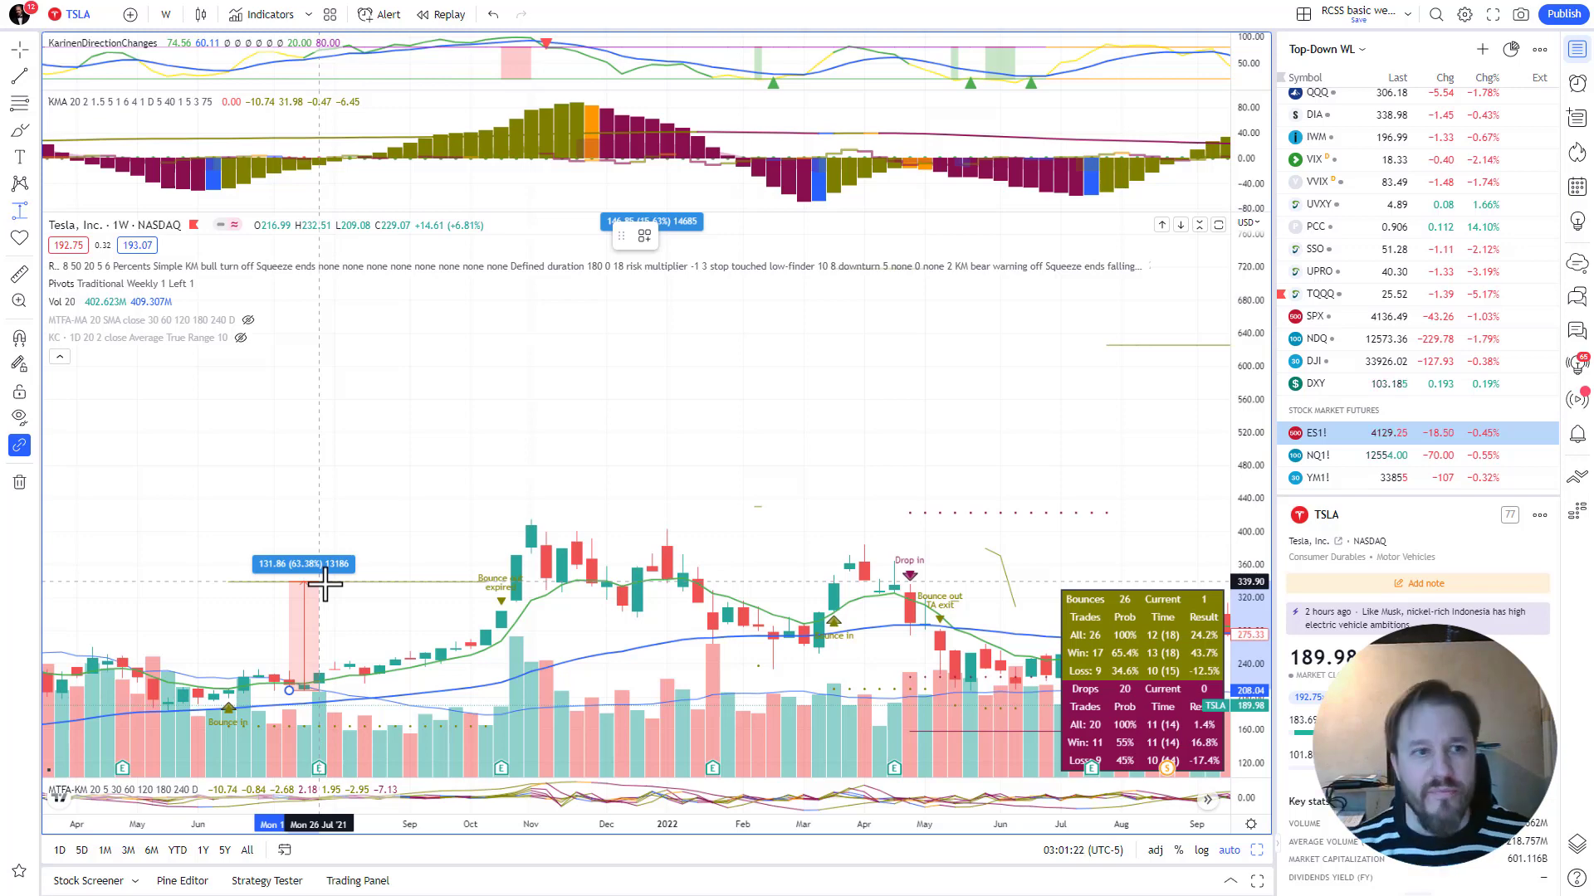
pyautogui.click(325, 586)
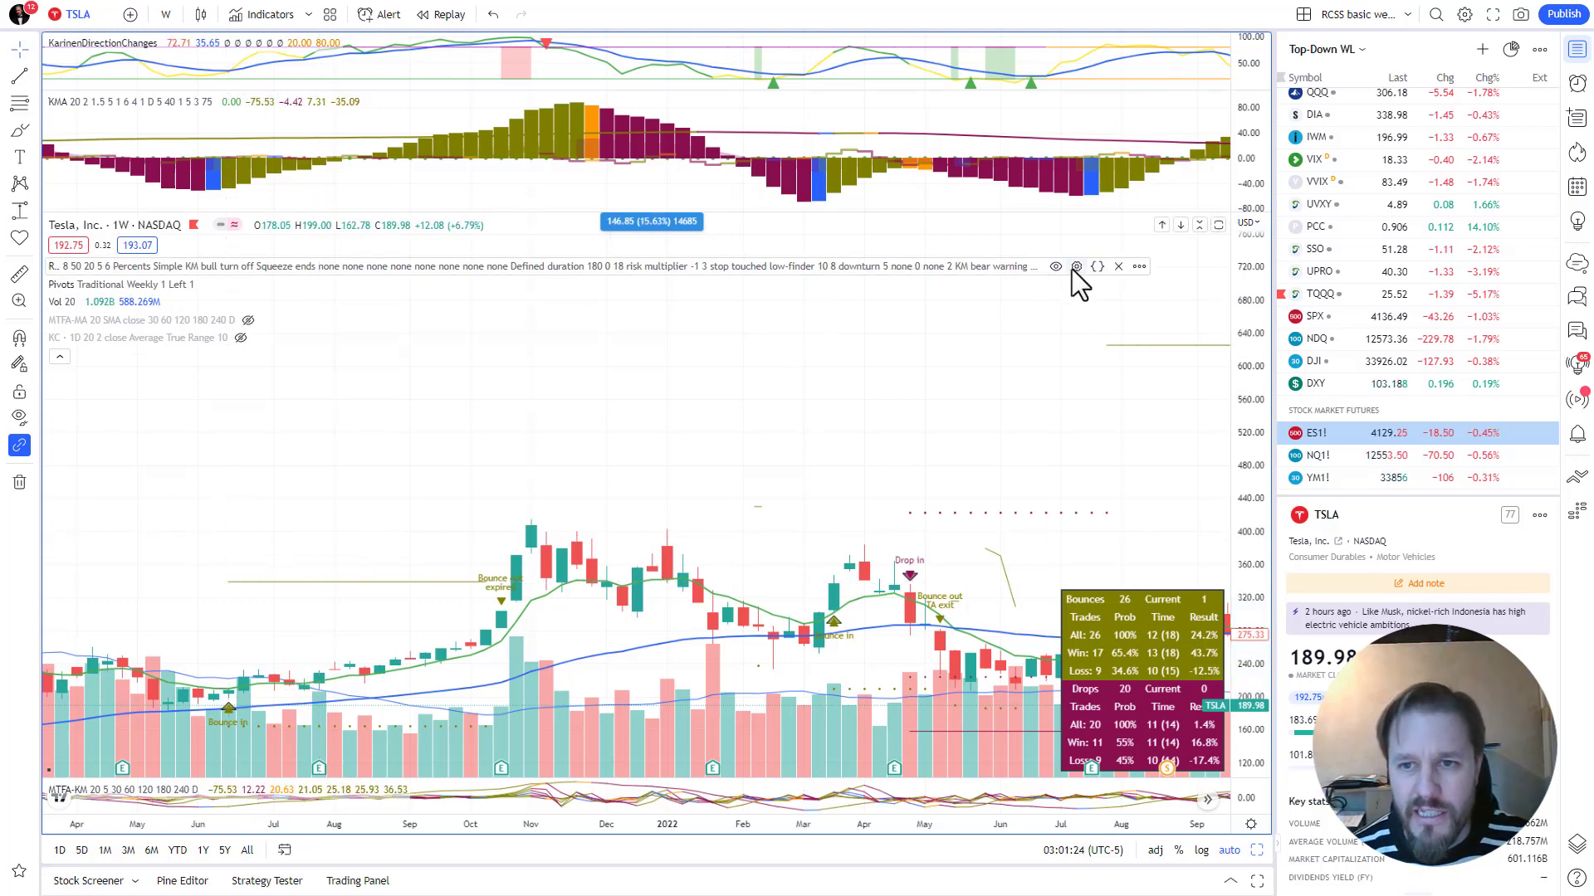
# Open the RCSS settings and scroll to the bullish exit rules, leaving the target source unchanged.
pyautogui.click(1075, 266)
pyautogui.scroll(-6, 674, 565)
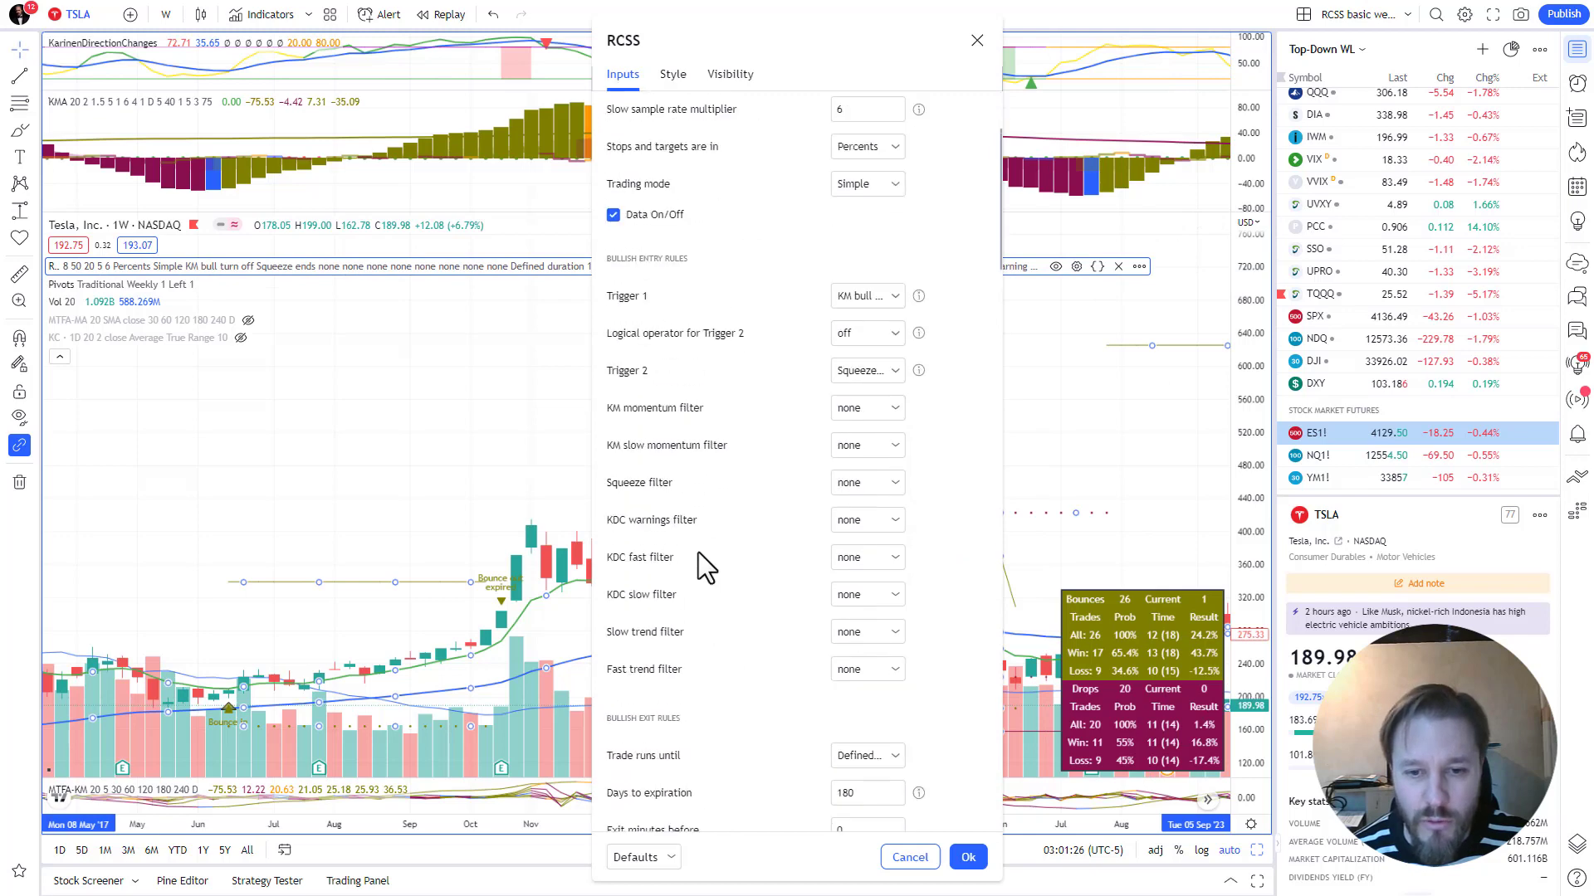
pyautogui.scroll(-4, 704, 543)
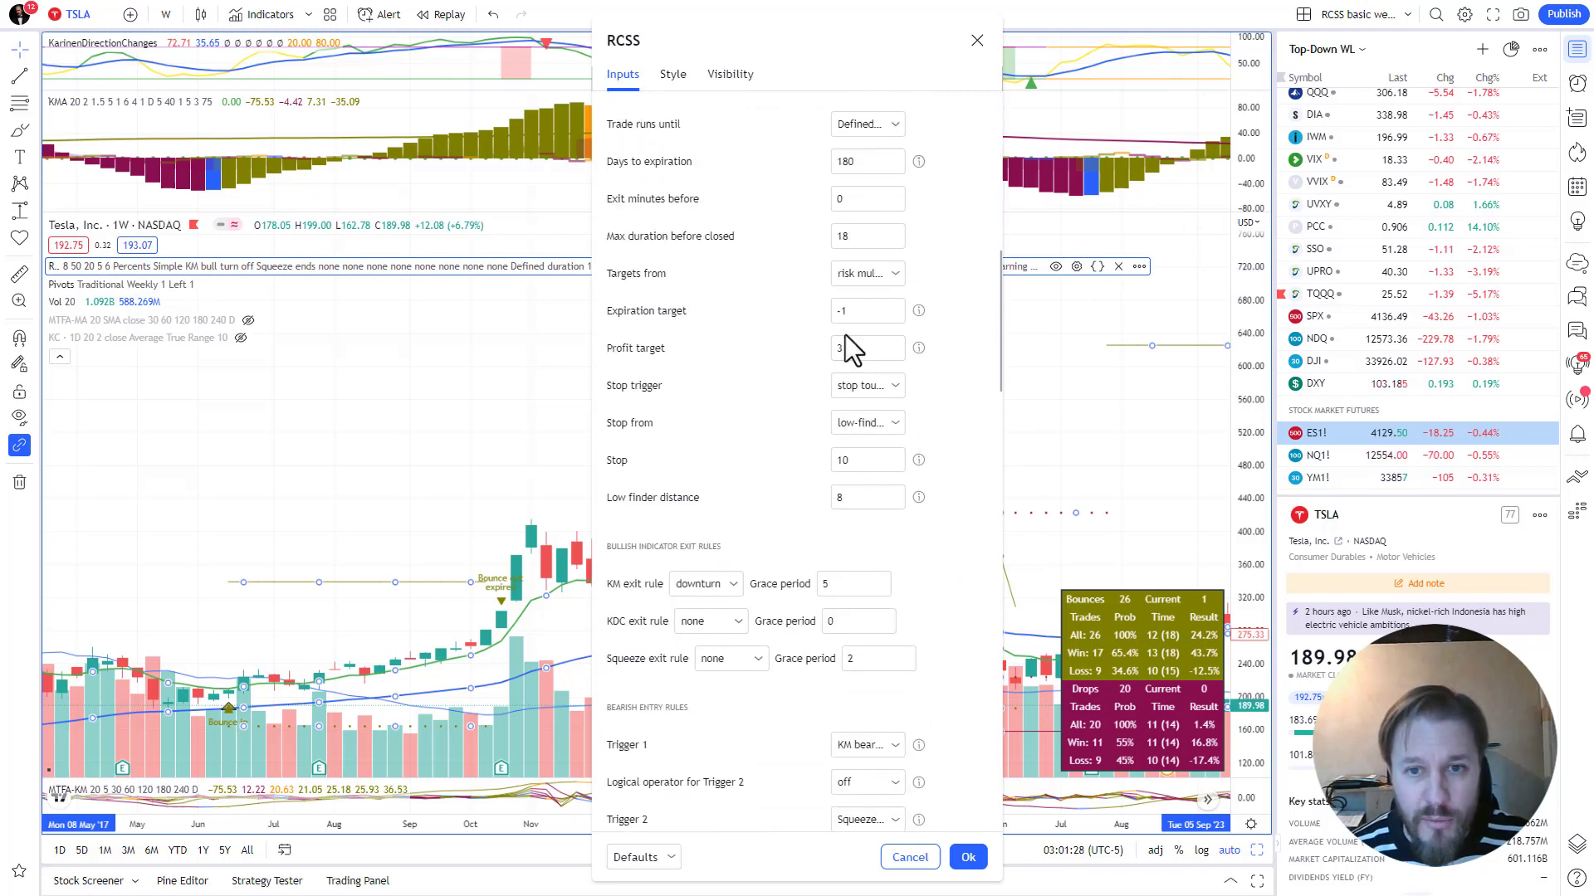
pyautogui.click(859, 273)
pyautogui.click(858, 273)
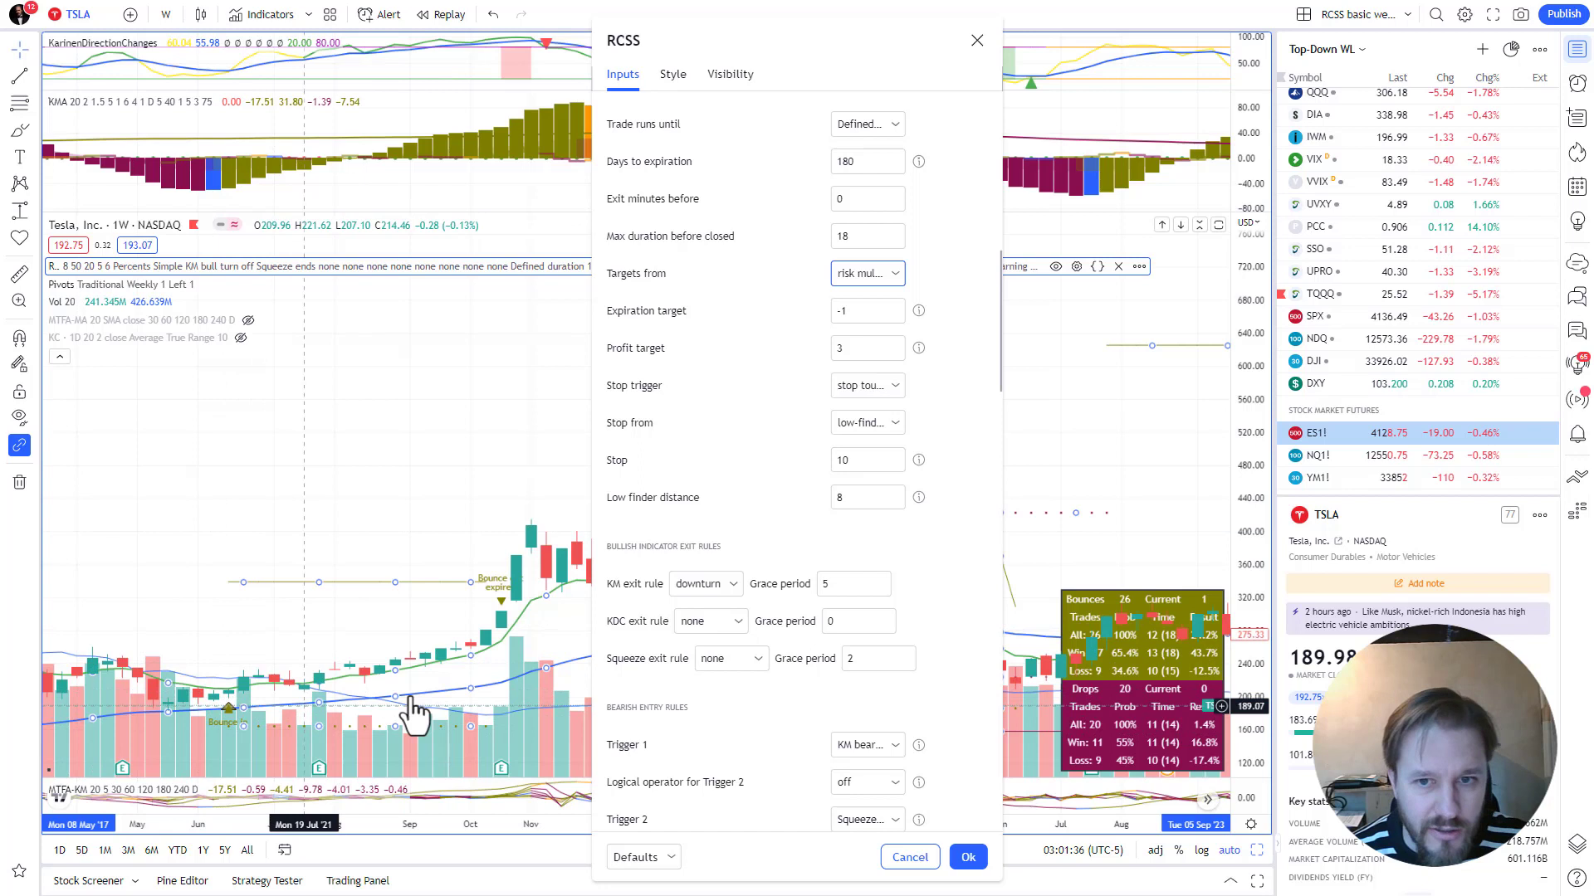
# Switch Stop from to close, then return it to low-finder.
pyautogui.click(863, 425)
pyautogui.click(855, 452)
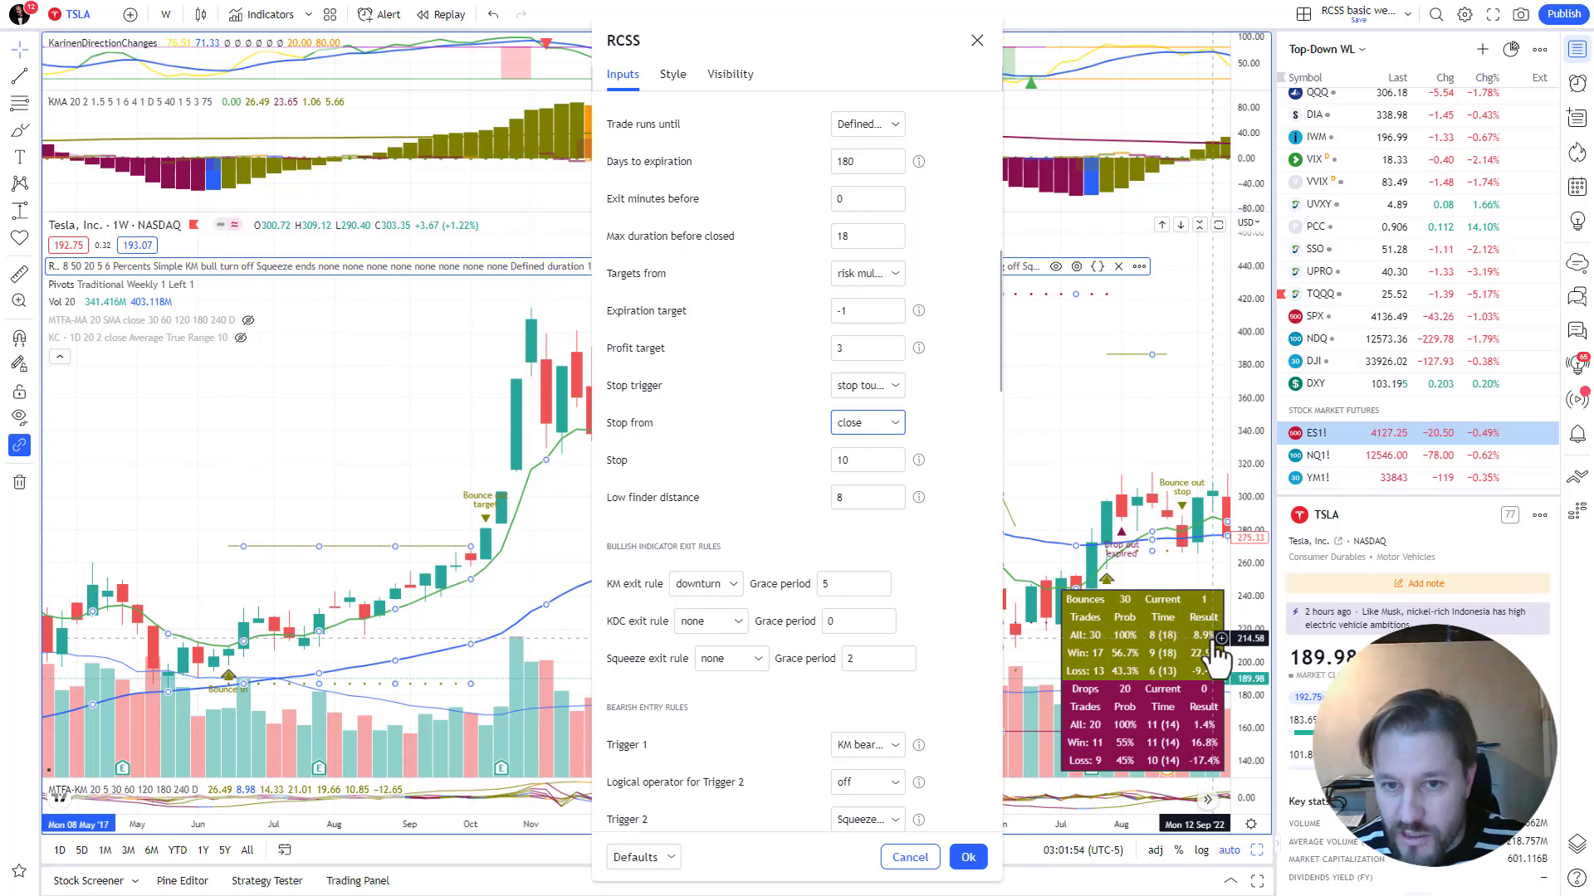
pyautogui.click(897, 424)
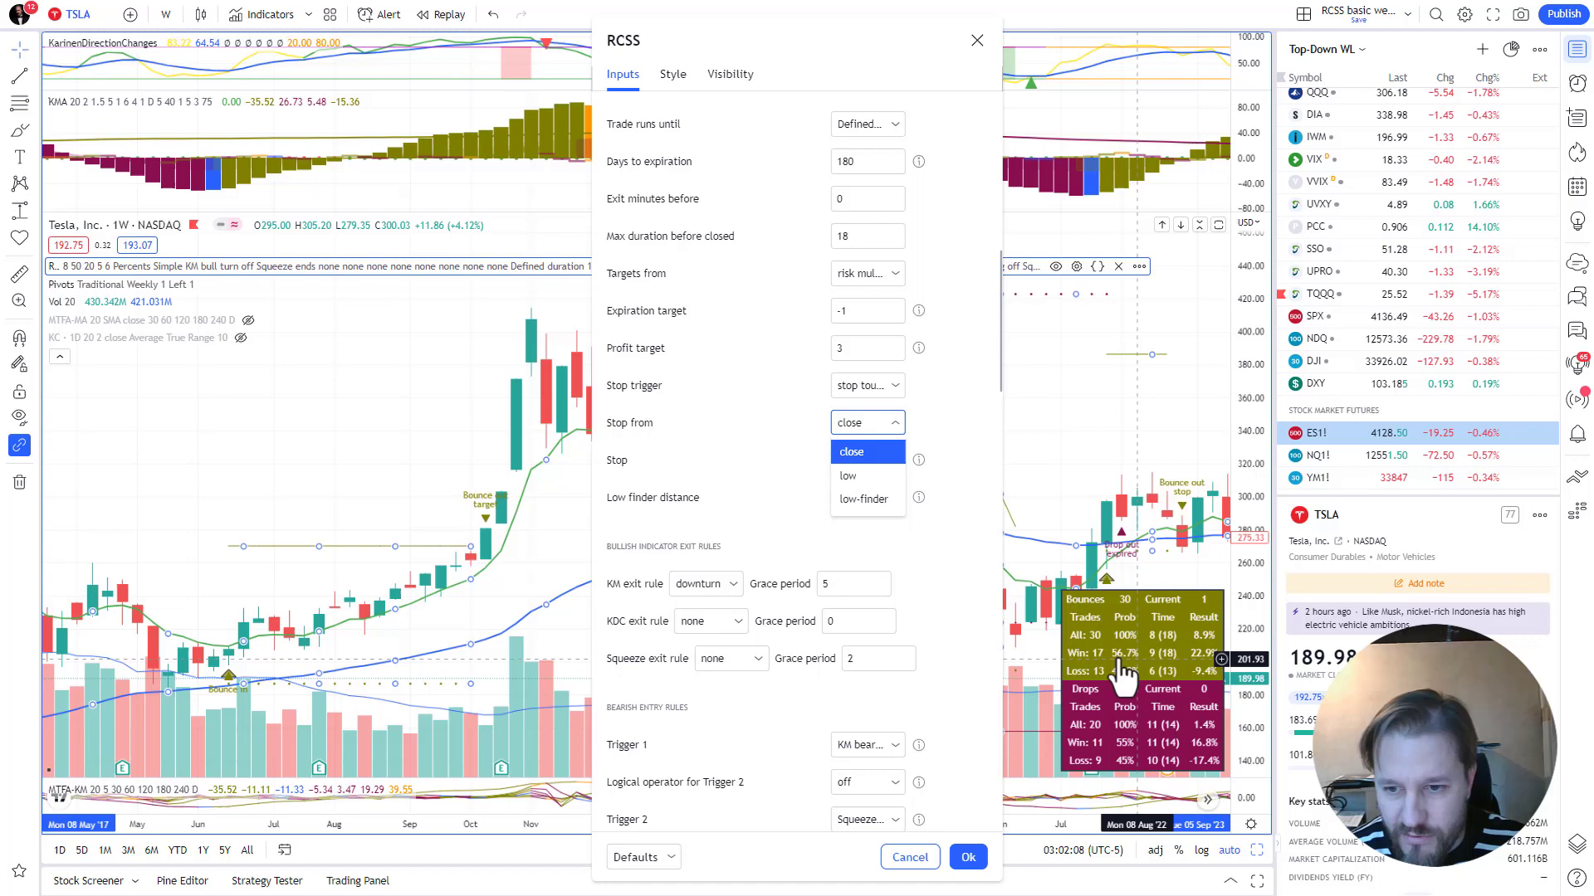
pyautogui.click(854, 499)
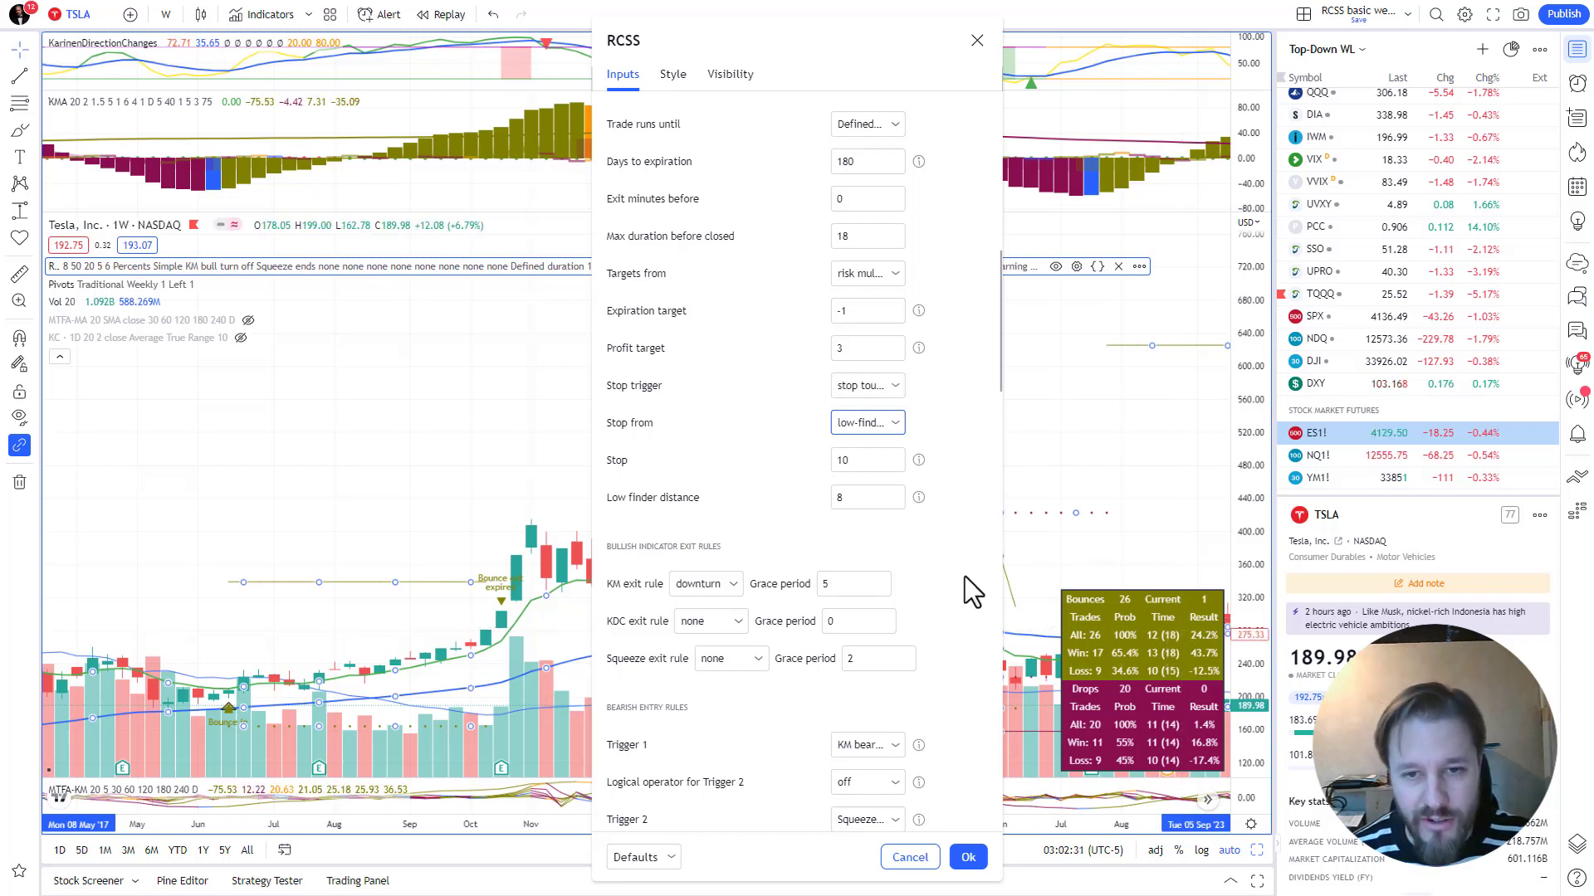
# Scroll the RCSS Inputs up slightly and move the dialog left to uncover the chart.
pyautogui.click(919, 541)
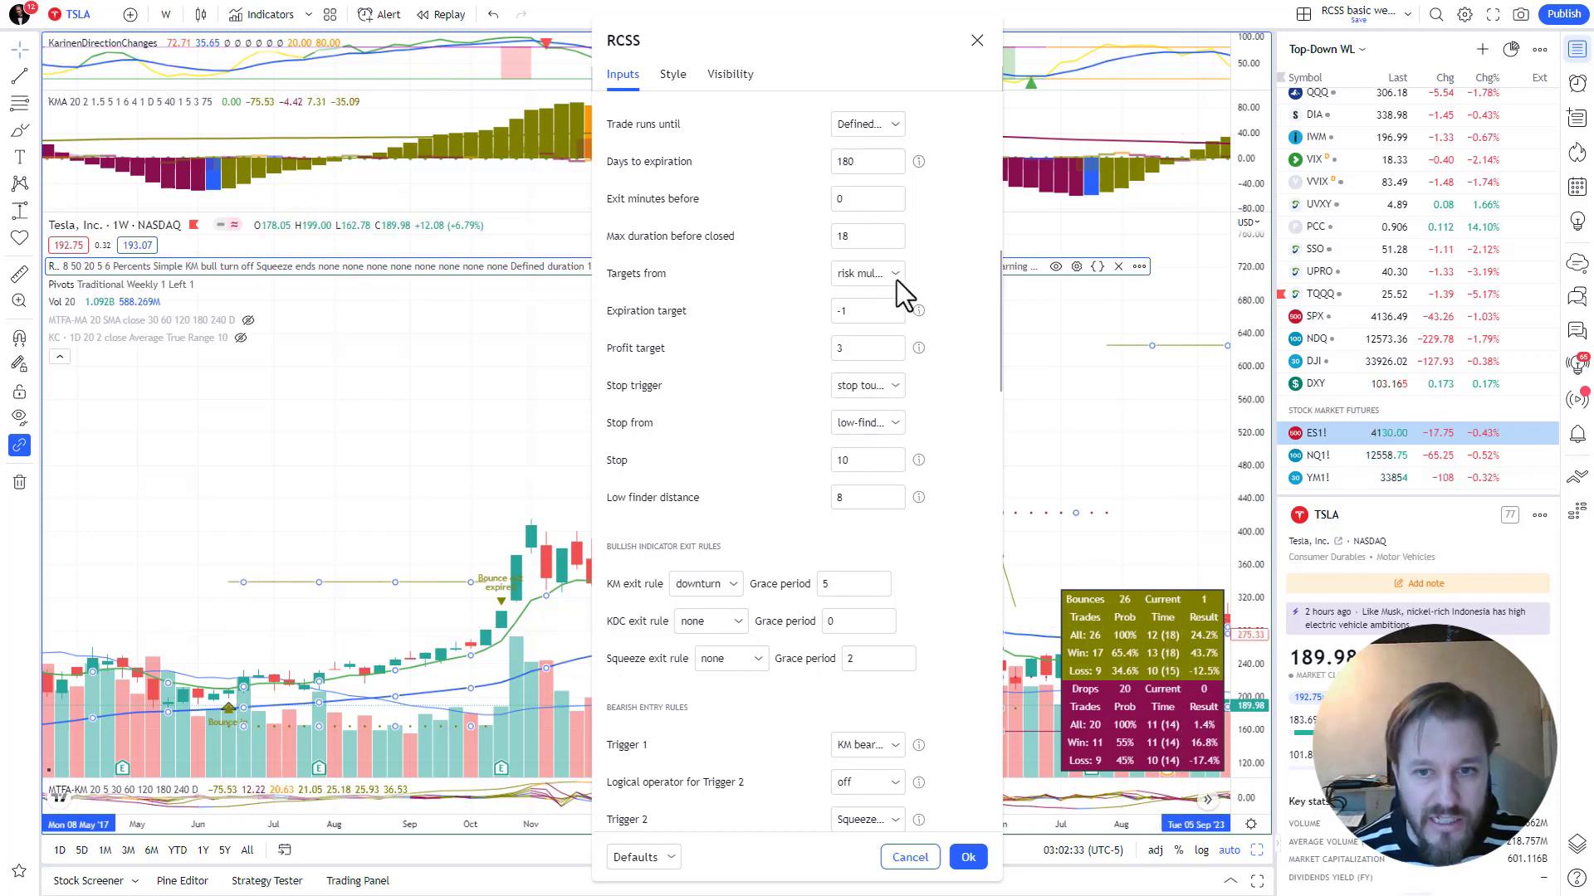
pyautogui.scroll(1, 691, 202)
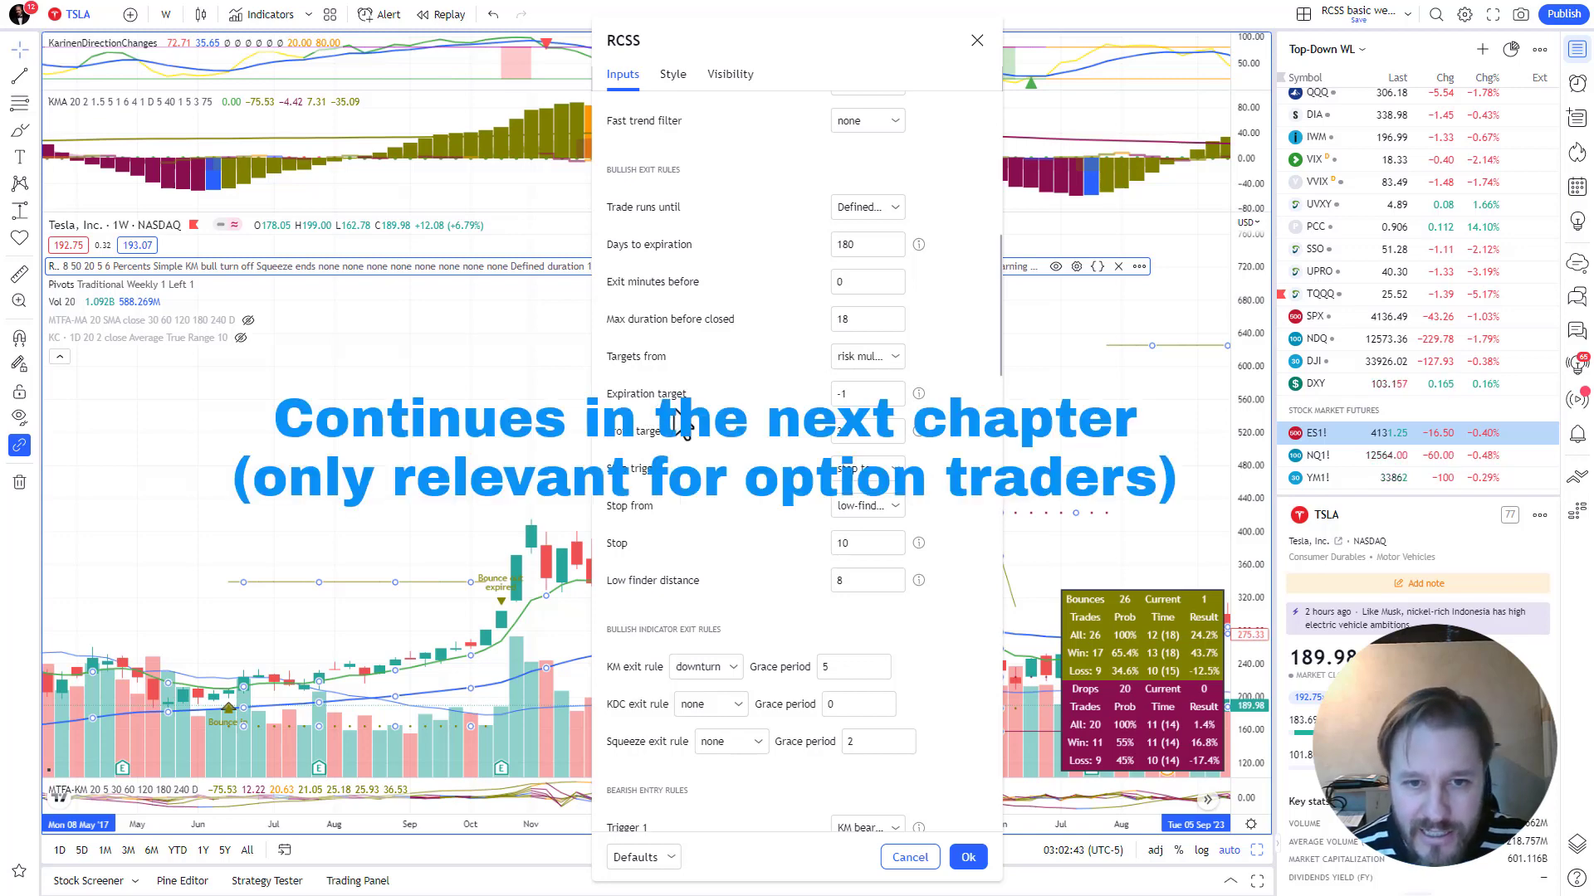
pyautogui.moveTo(760, 37); pyautogui.dragTo(402, 88)
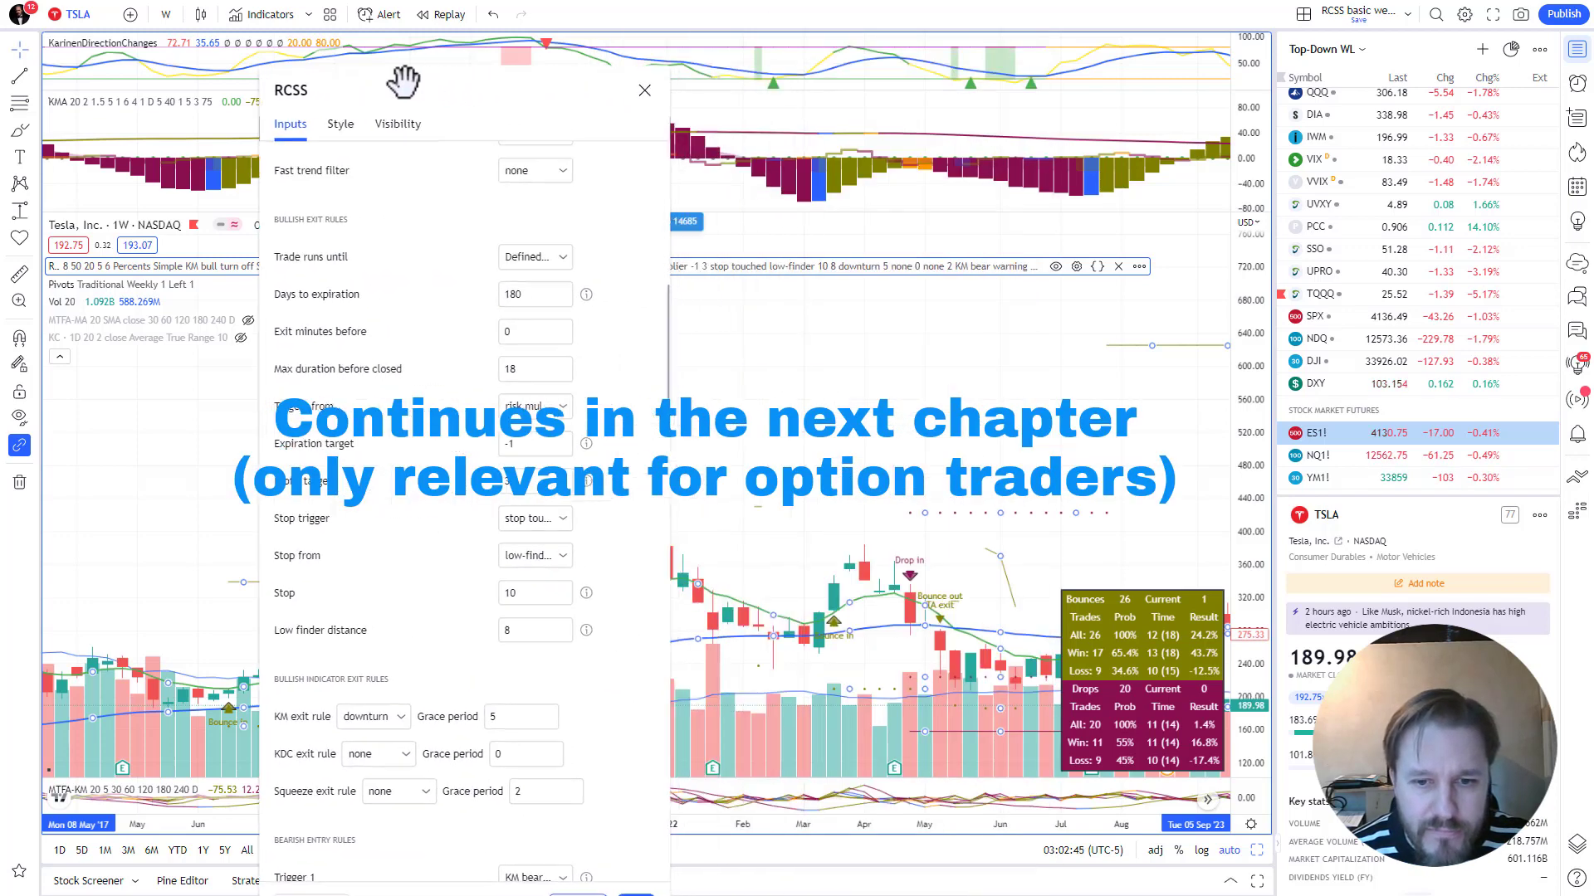